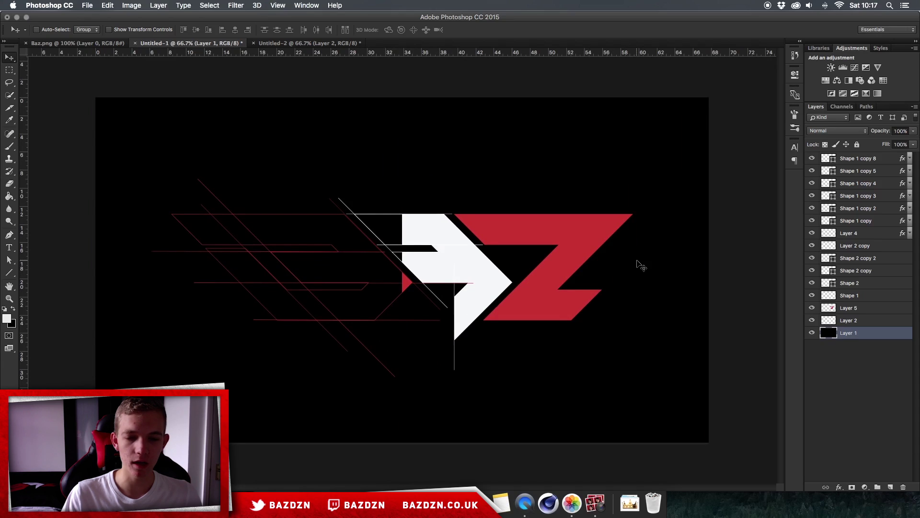
- Look at the FaZe Studio Twitter page in Safari for reference and return to the Untitled-2 document in Photoshop
click(407, 503)
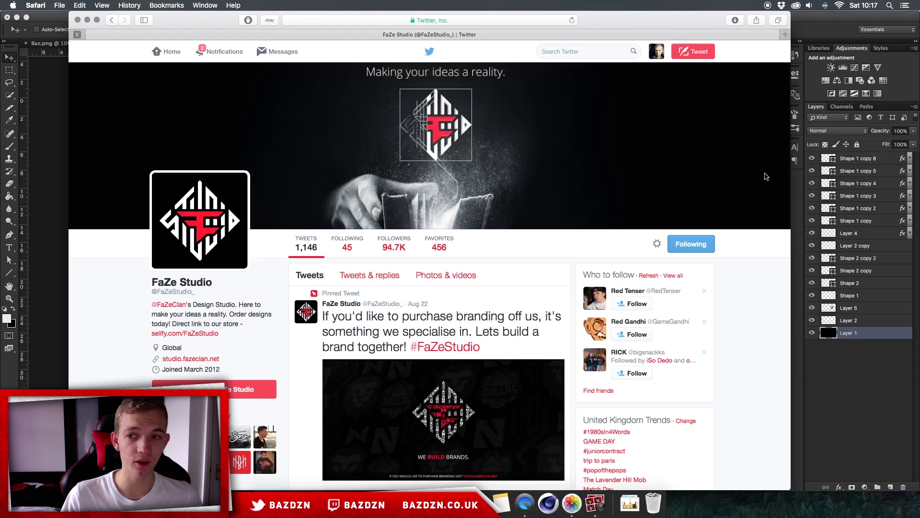
click(817, 182)
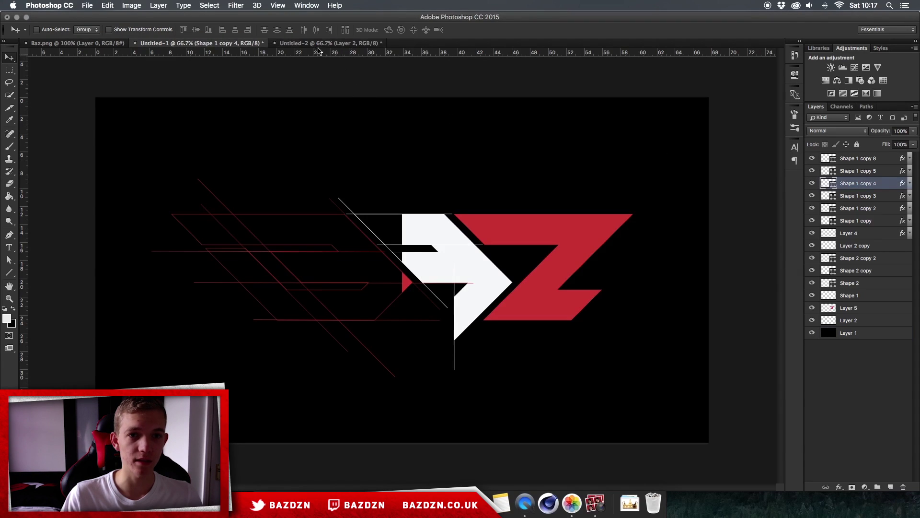
click(301, 44)
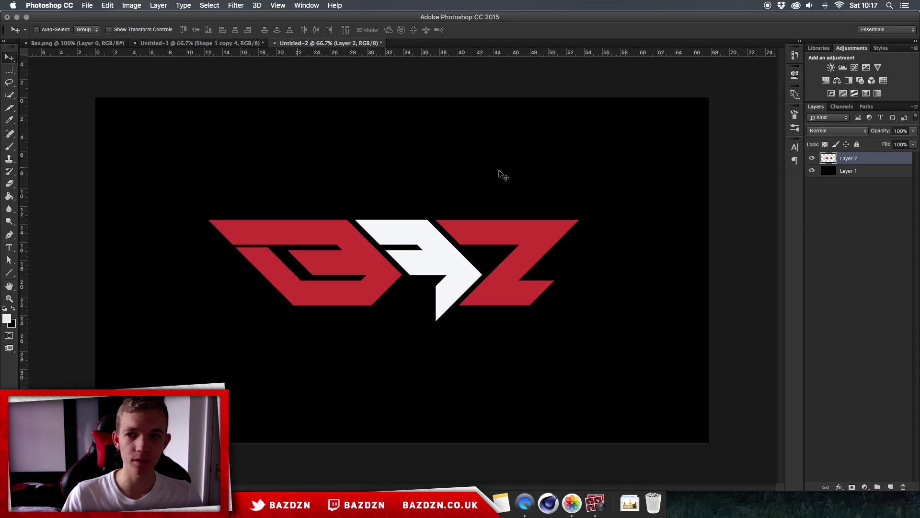
- Duplicate the logo layer Layer 2 and hide the original beneath the copy
mouse_move(839, 158)
mouse_down()
mouse_move(842, 172)
mouse_move(838, 159)
mouse_up()
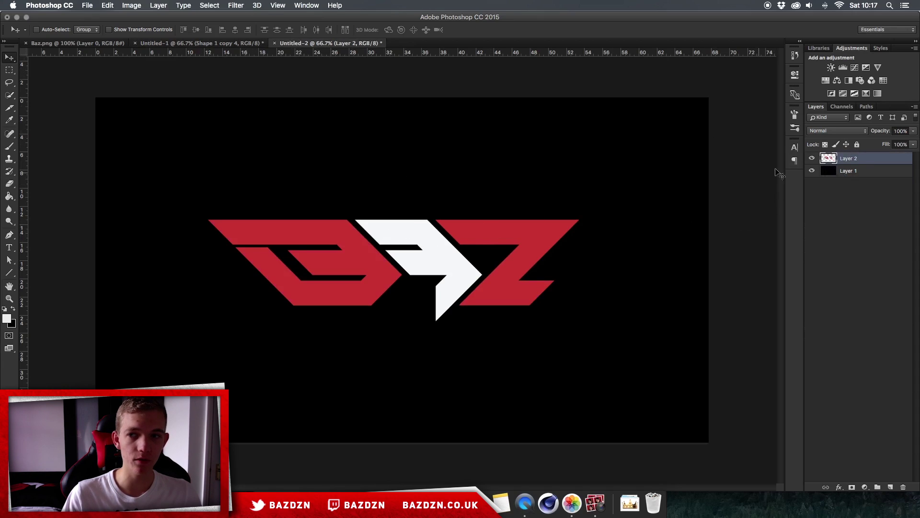
key(super+j)
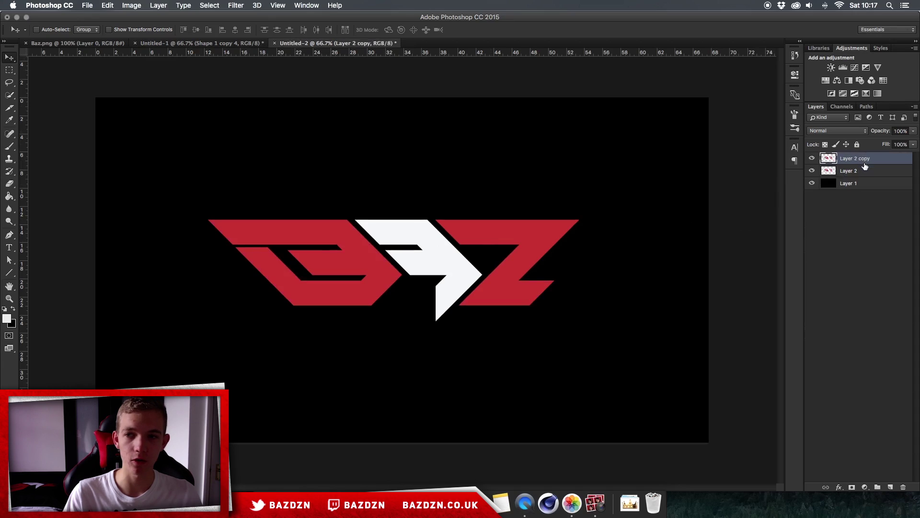
click(811, 171)
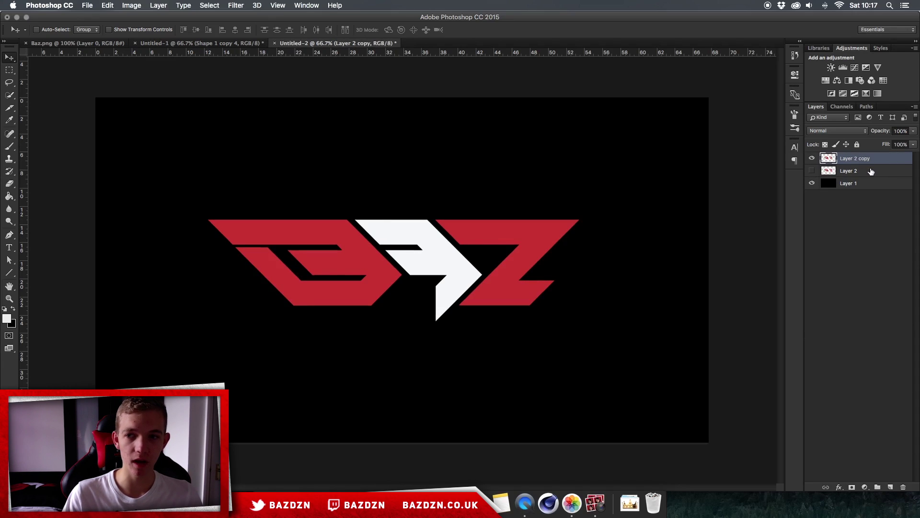
click(855, 171)
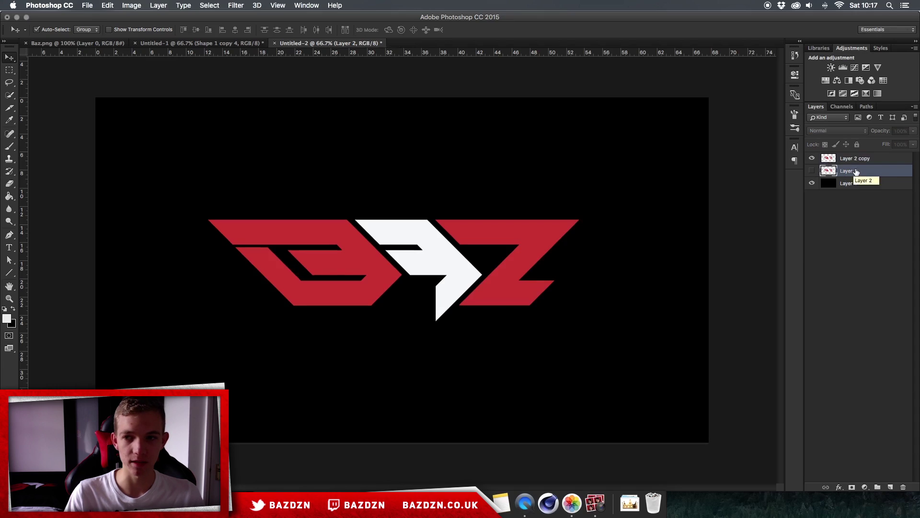
right_click(865, 171)
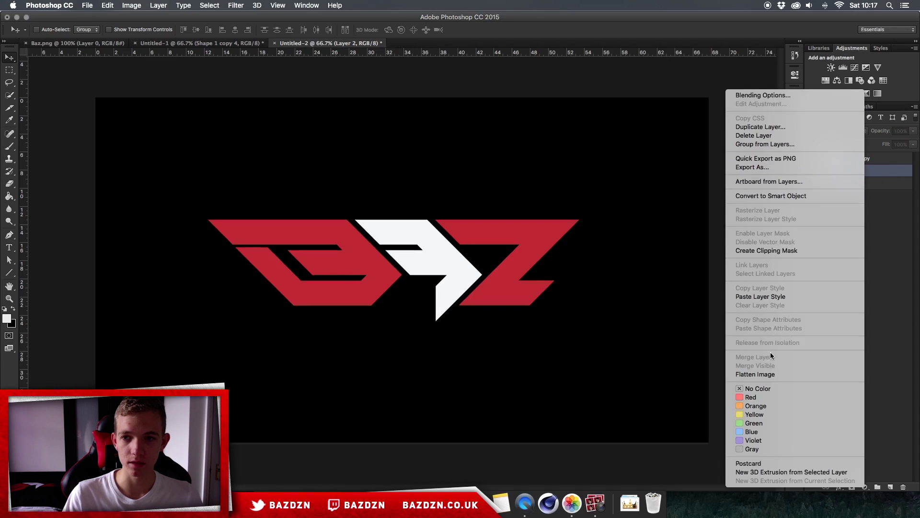
click(906, 159)
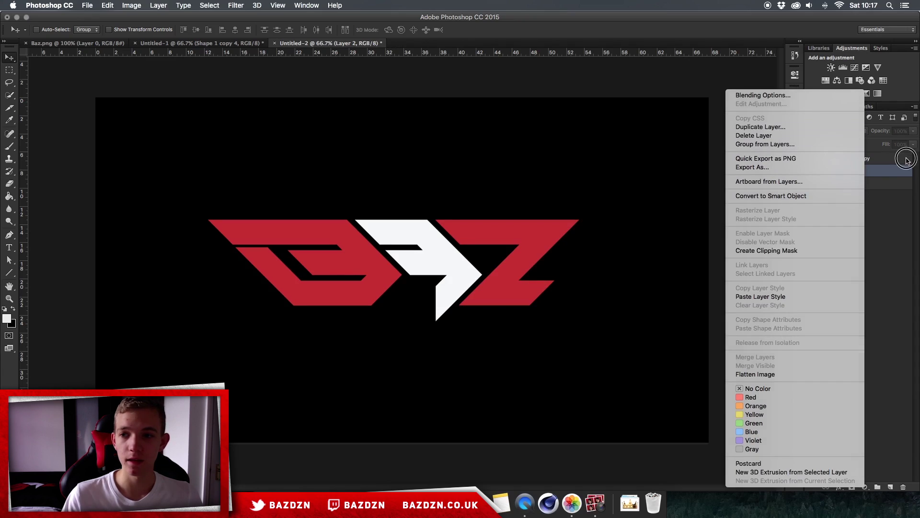
click(881, 161)
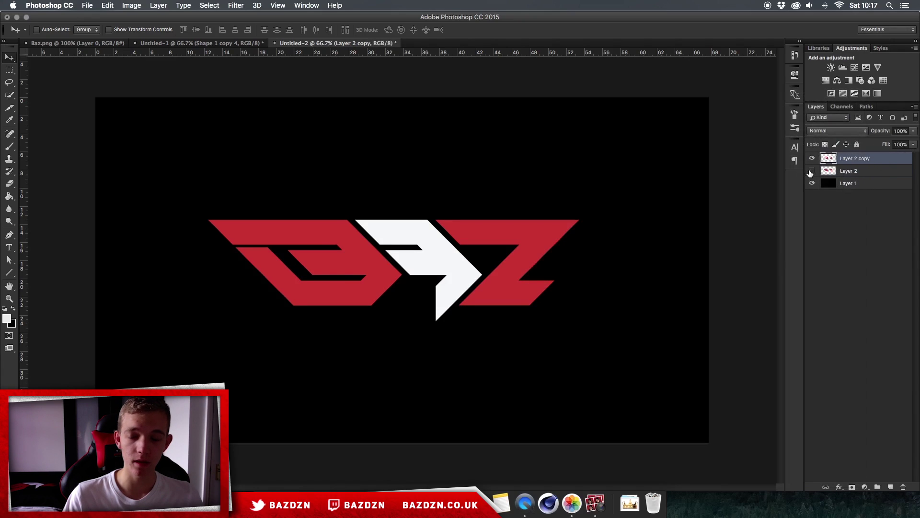
- Add a 1 px white Stroke positioned inside to the Layer 2 copy logo
double_click(885, 162)
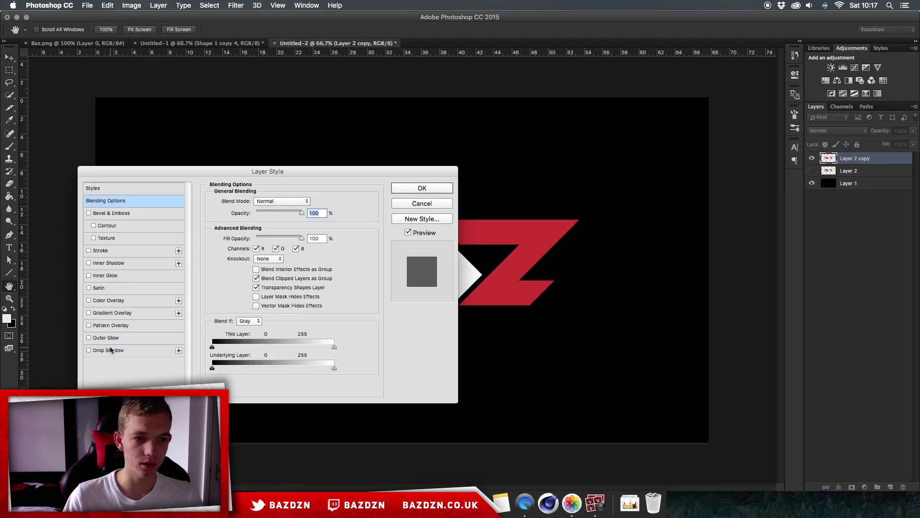
click(110, 251)
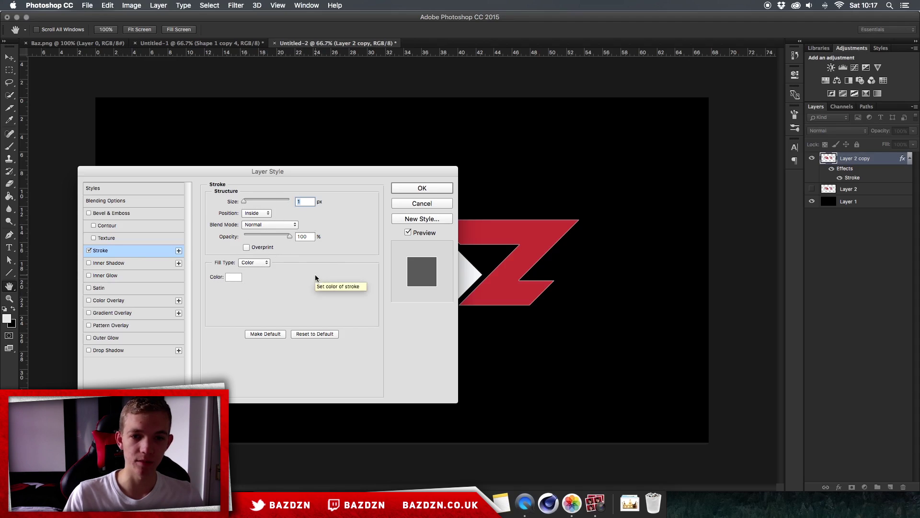
key(Return)
- Lower the fill of Layer 2 copy to 0% and inspect the logo's outline
click(915, 145)
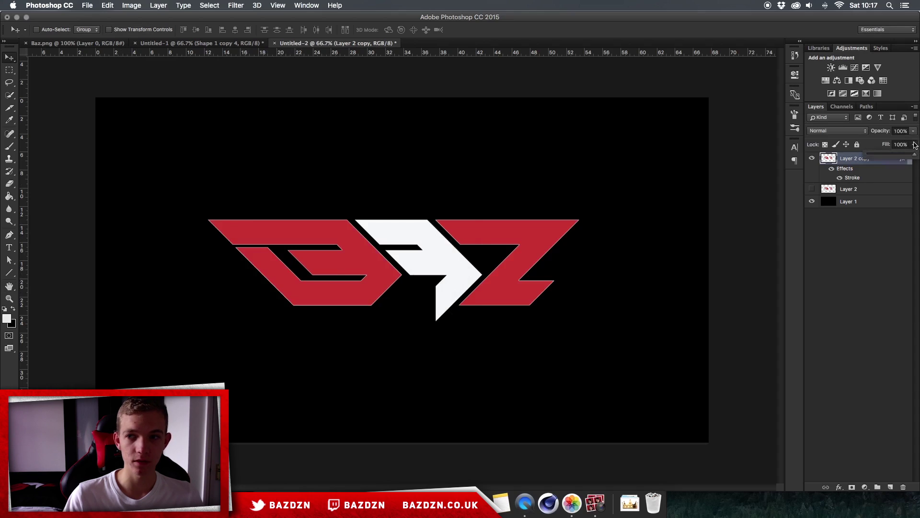
drag(903, 154, 822, 156)
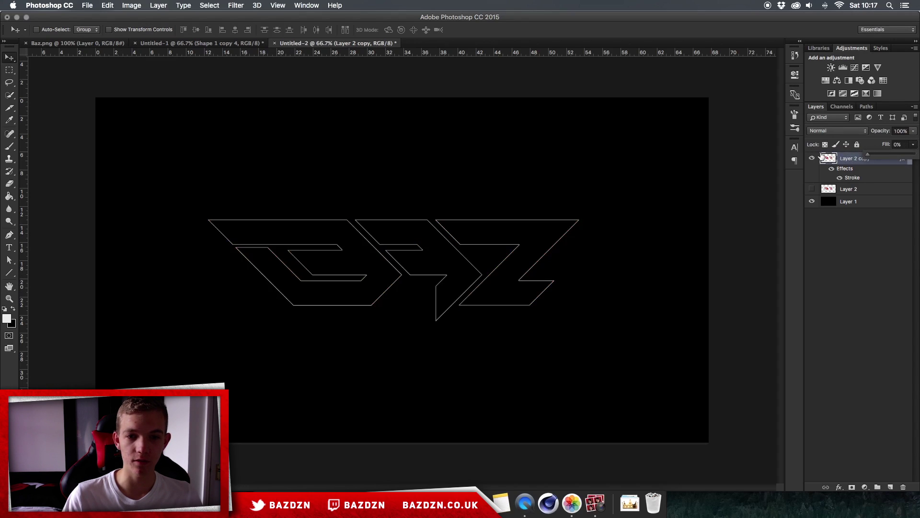
click(673, 200)
key(super+plus)
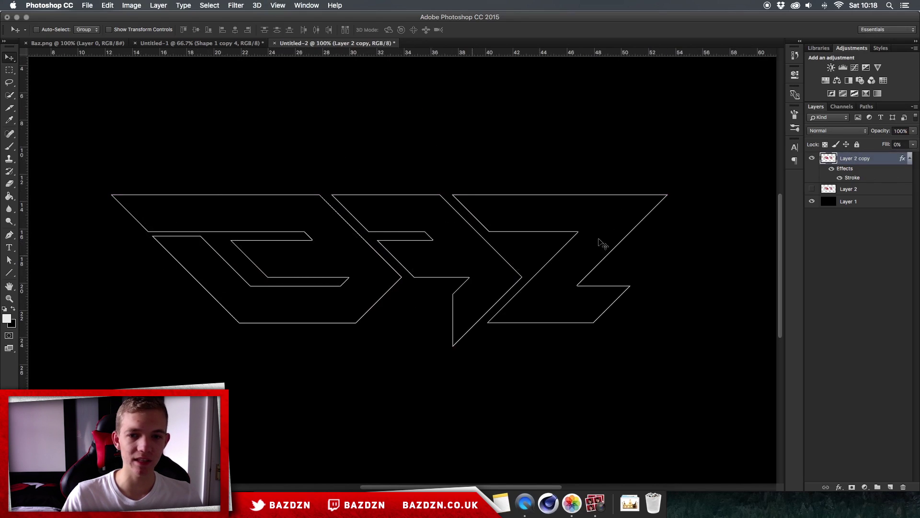
key(super+minus)
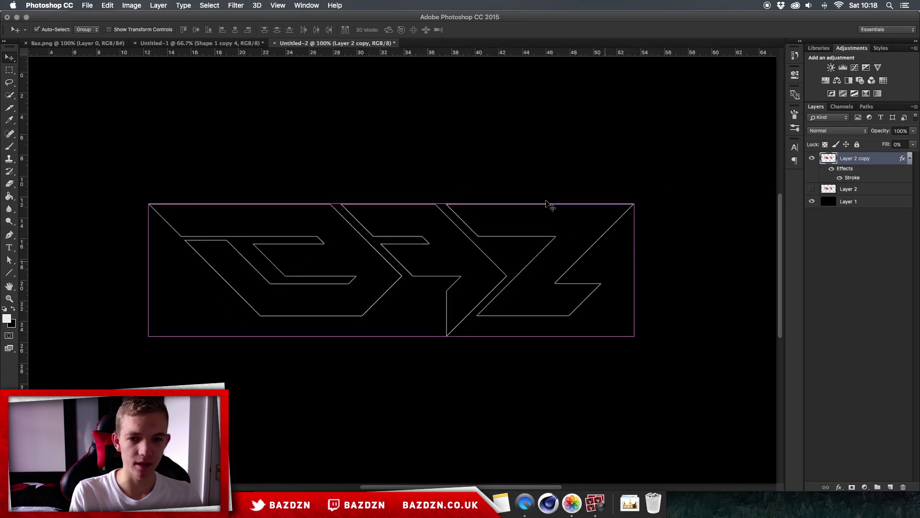
key(super+plus)
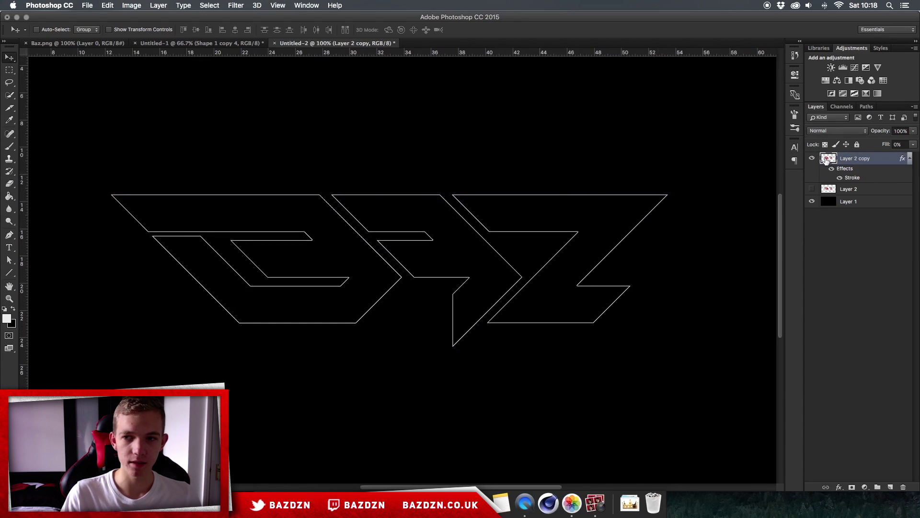
- Rasterize the layer style of Layer 2 copy
right_click(881, 162)
click(889, 162)
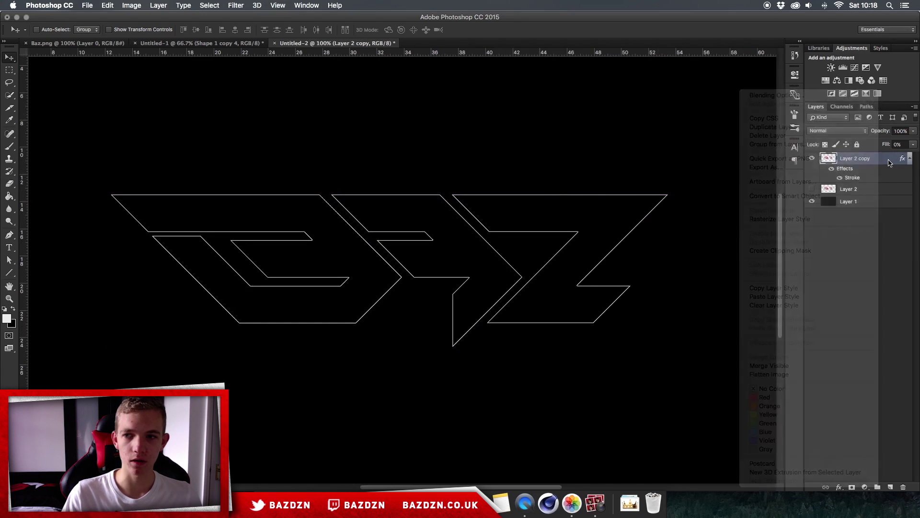
right_click(866, 159)
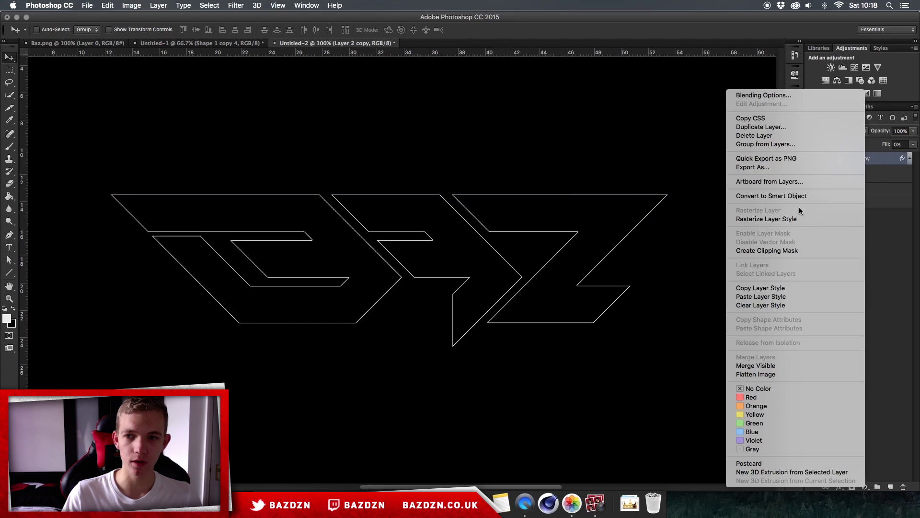
click(781, 219)
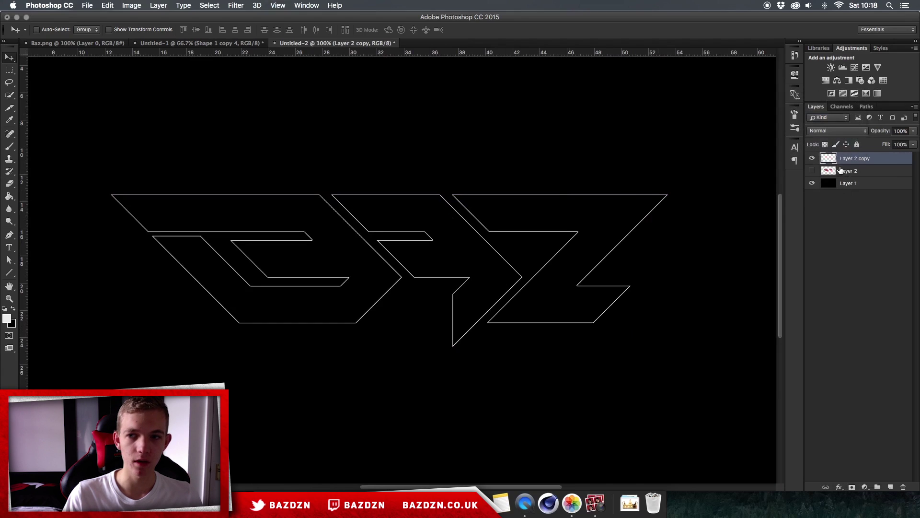
mouse_move(503, 216)
mouse_down()
mouse_move(435, 220)
mouse_move(507, 219)
mouse_up()
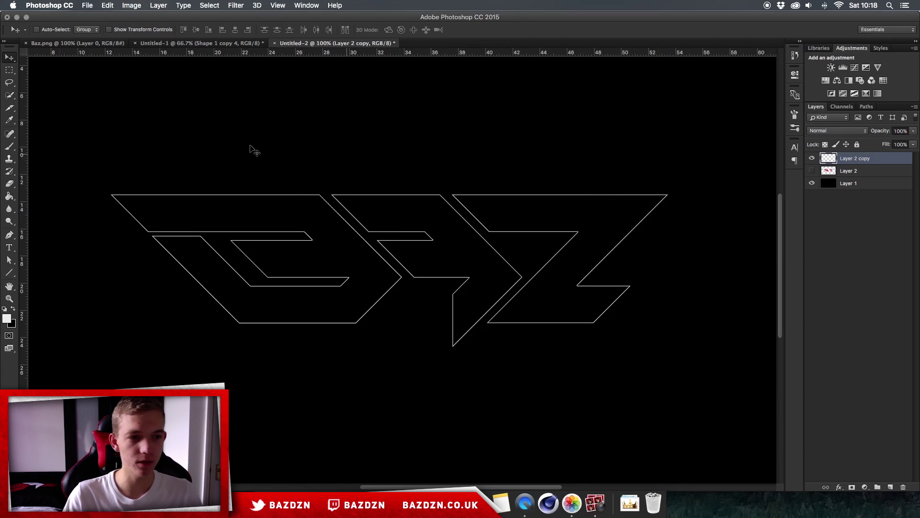
- Draw a closed Pen tool path around the B outline, passing through the gap between the B and the A
click(9, 235)
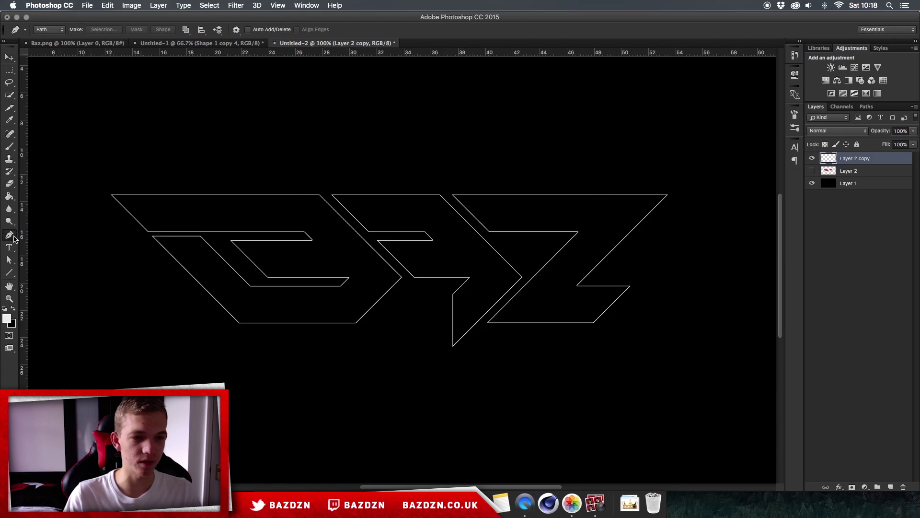
click(90, 186)
click(178, 309)
click(321, 381)
click(385, 329)
click(406, 298)
click(409, 279)
click(317, 187)
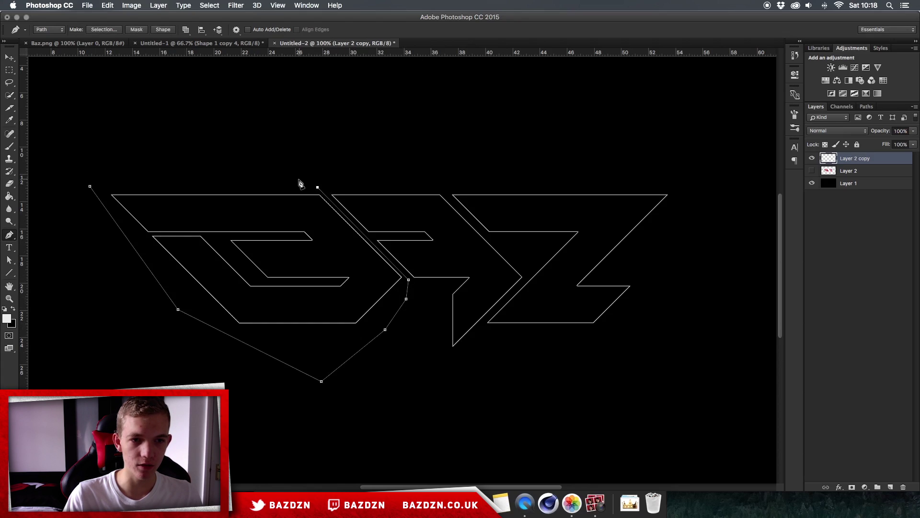
click(90, 186)
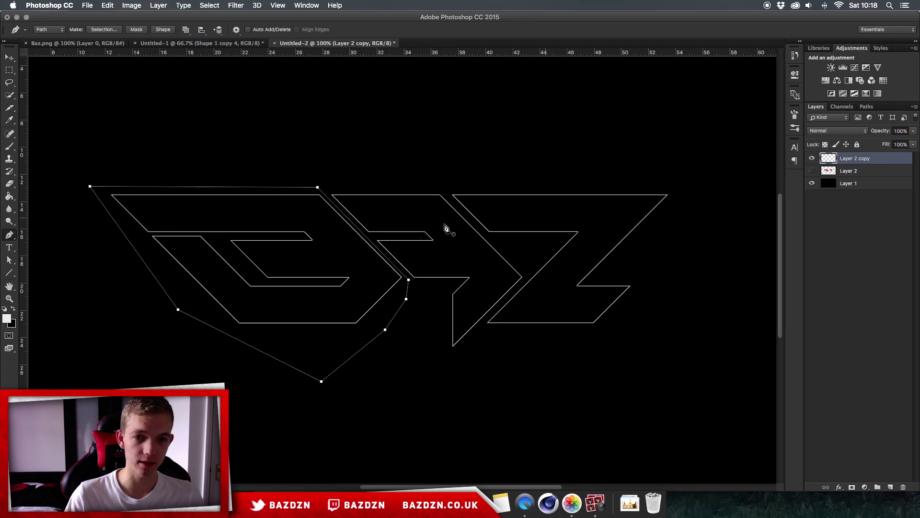
- Convert the path around the B into a selection and cut the B outline onto its own layer
right_click(336, 250)
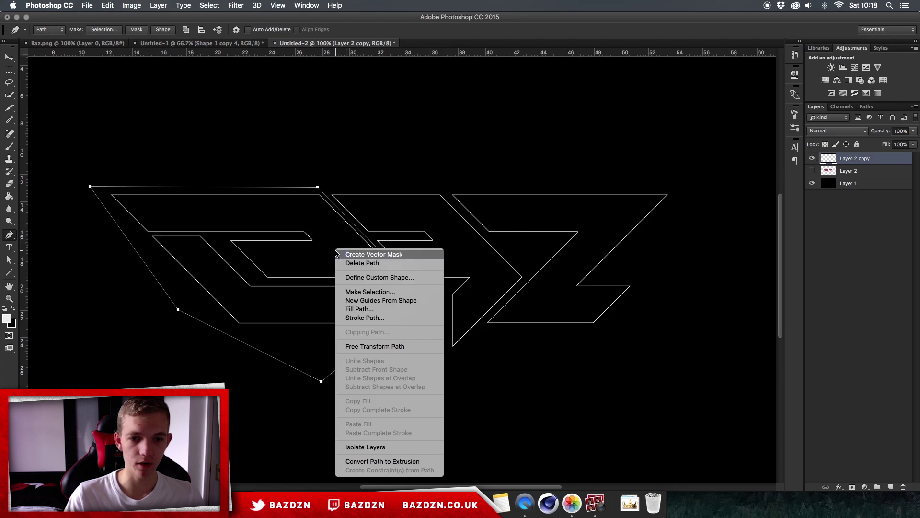
click(378, 291)
key(Return)
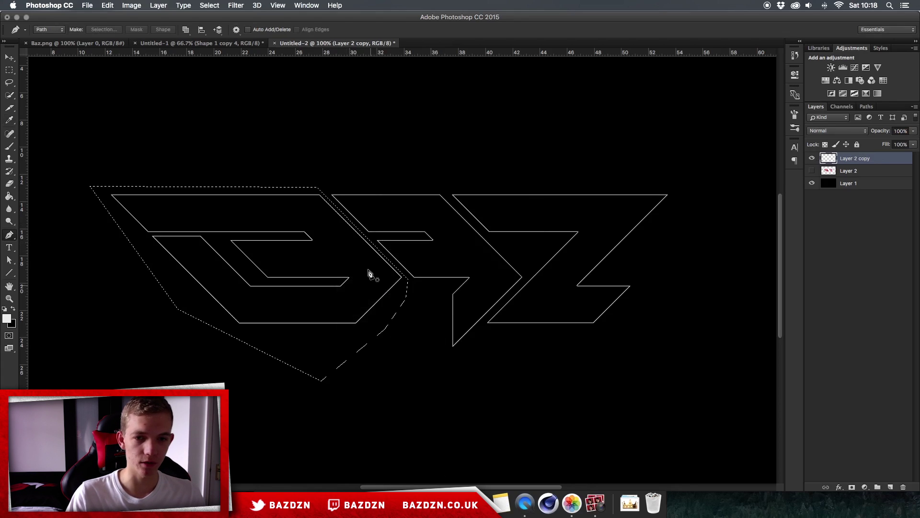
click(9, 70)
right_click(225, 199)
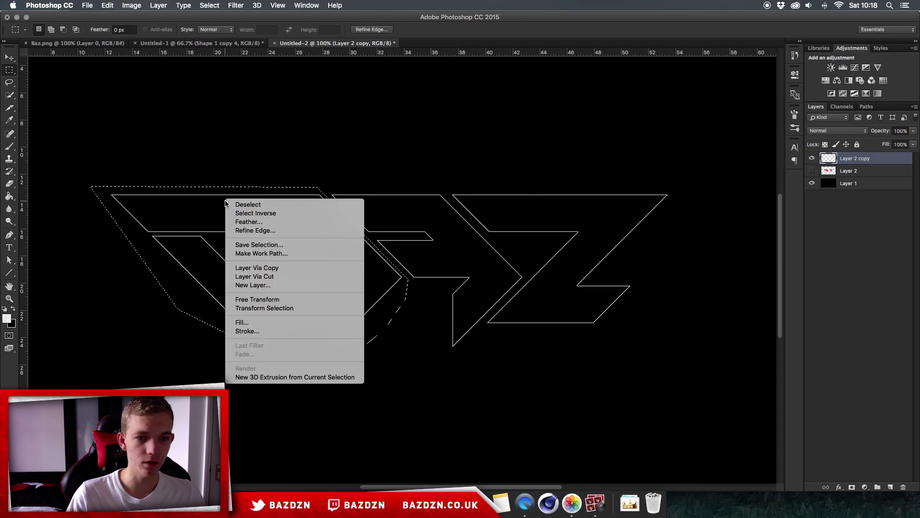
click(281, 278)
- Toggle the visibility of Layer 2 copy to check that the B outline is separated from the other letters
click(812, 171)
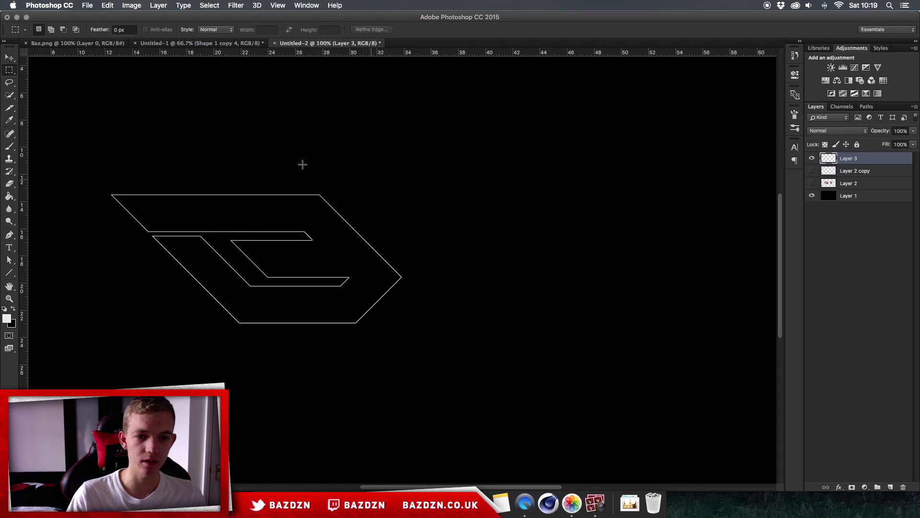
click(811, 171)
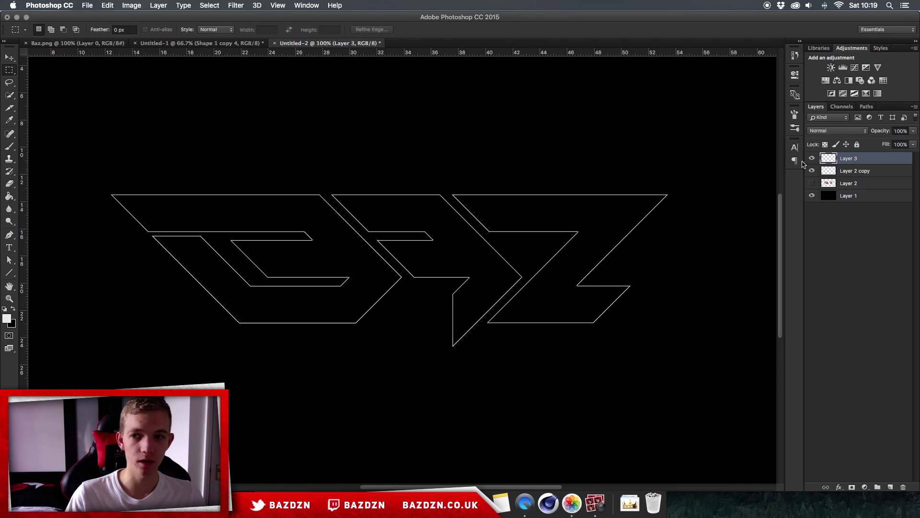
click(811, 171)
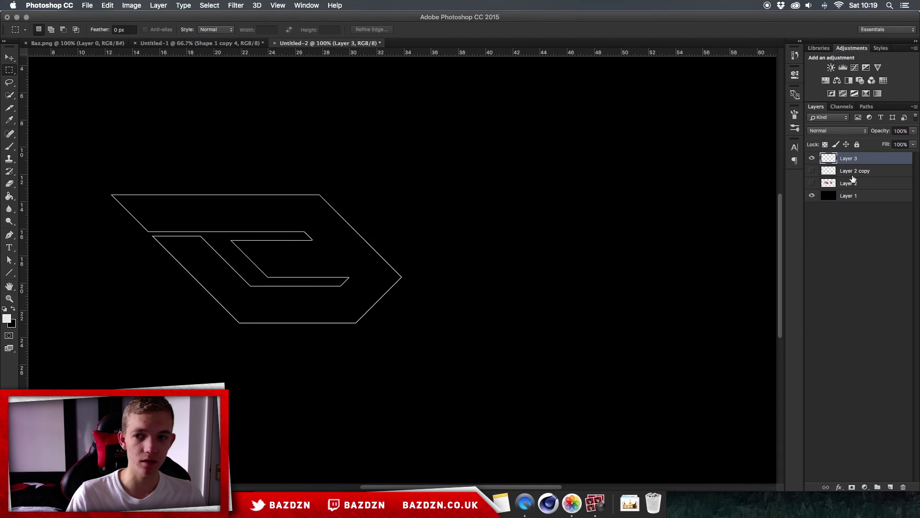
click(812, 171)
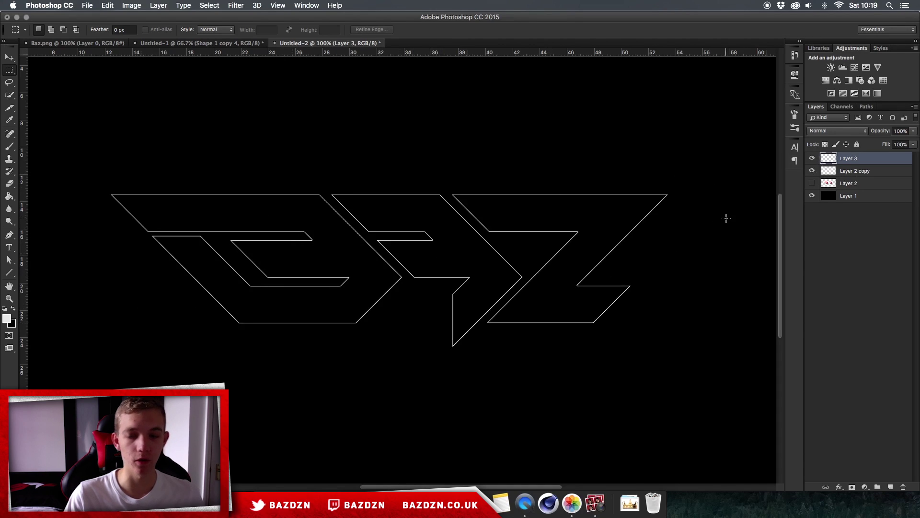
- Draw a closed Pen tool path around the A outline on Layer 2 copy, passing through the gaps beside the B and Z
key(p)
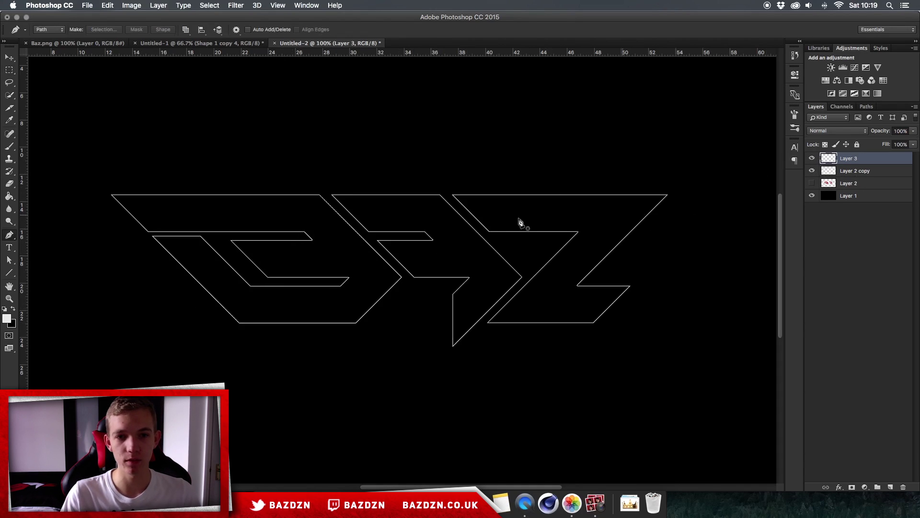
click(852, 170)
click(322, 193)
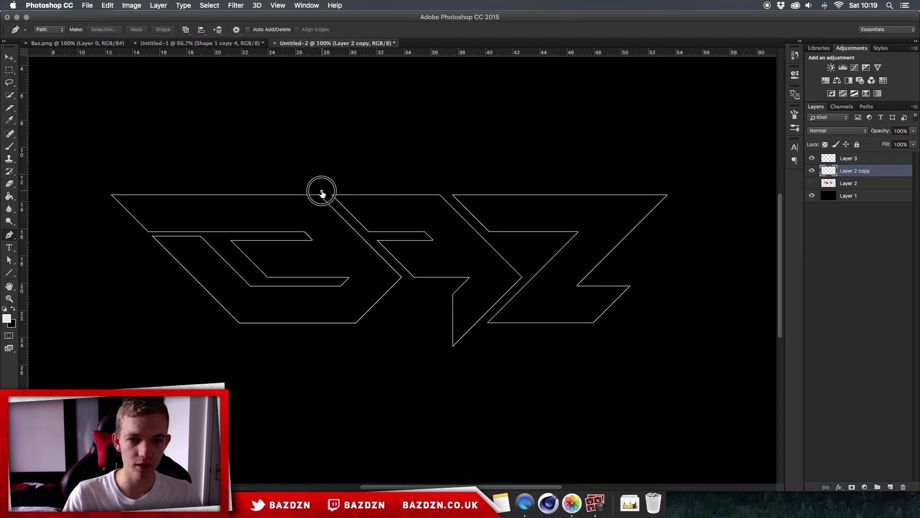
click(420, 292)
click(450, 351)
click(477, 326)
click(529, 272)
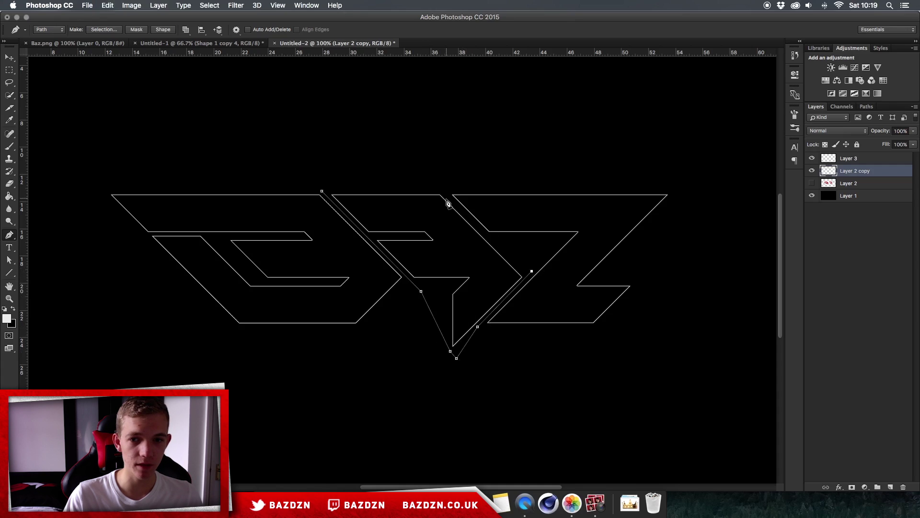
click(488, 236)
click(435, 181)
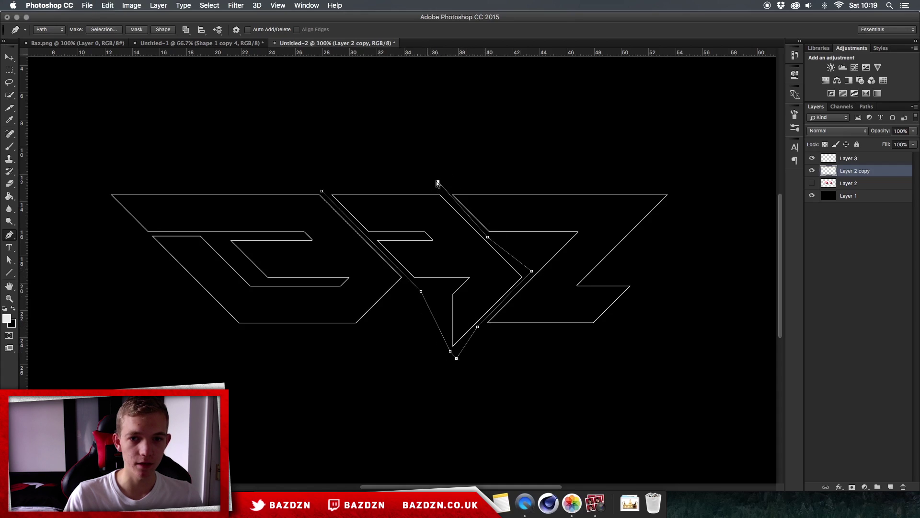
click(321, 191)
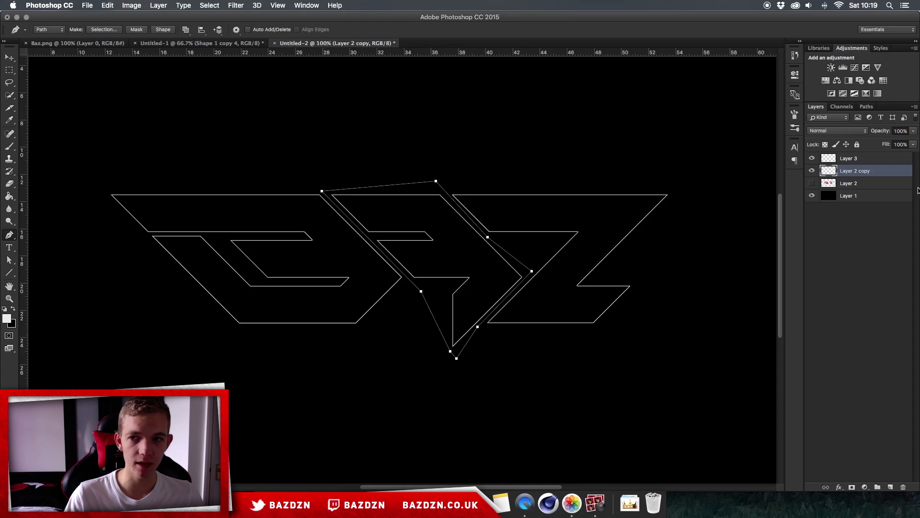
- Toggle the visibility of Layer 3 and Layer 2 copy to check which letters each holds, leaving Layer 2 copy selected
click(812, 171)
click(812, 171)
click(839, 161)
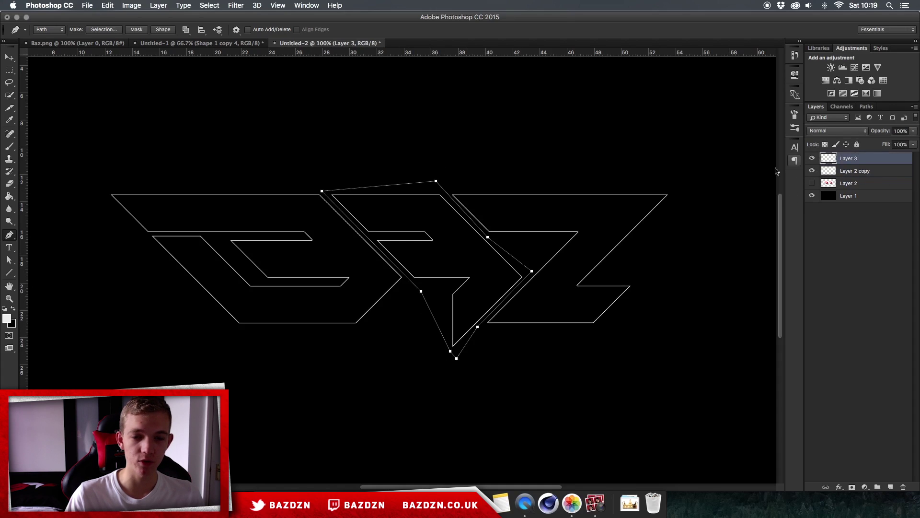
click(812, 158)
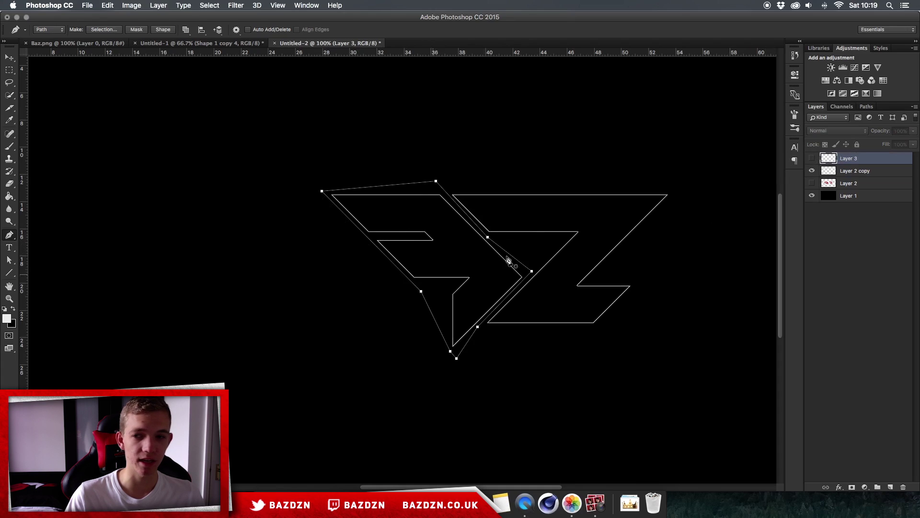
click(812, 158)
click(836, 171)
click(812, 171)
click(812, 171)
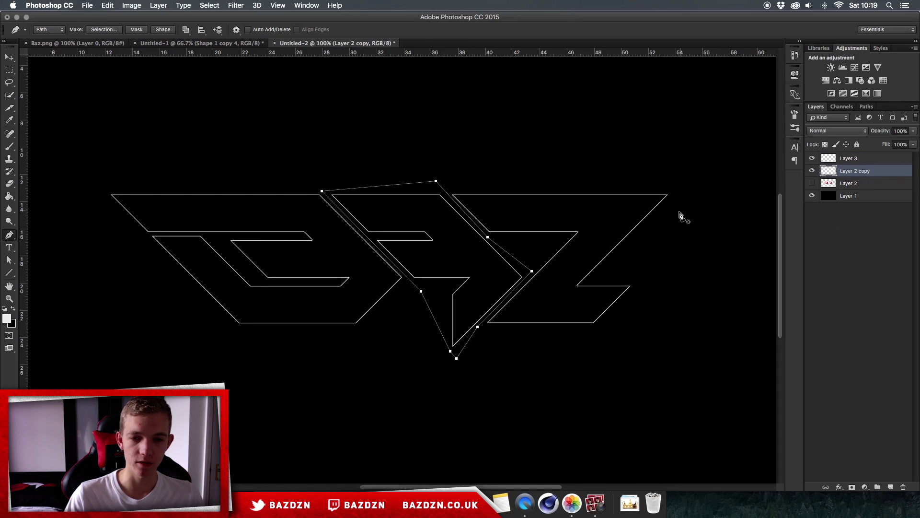
- Convert the path around the A into a selection with 0 px feather and cut the A outline onto its own layer
right_click(425, 206)
click(461, 247)
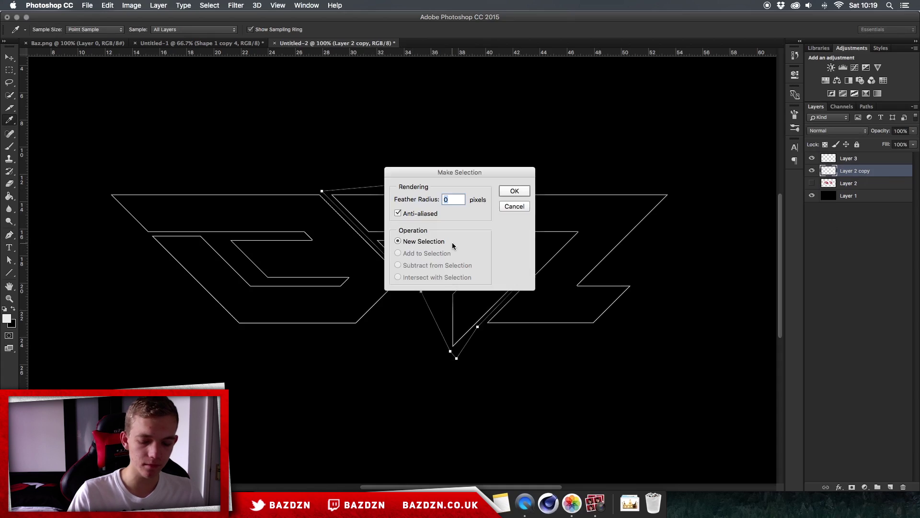
key(Return)
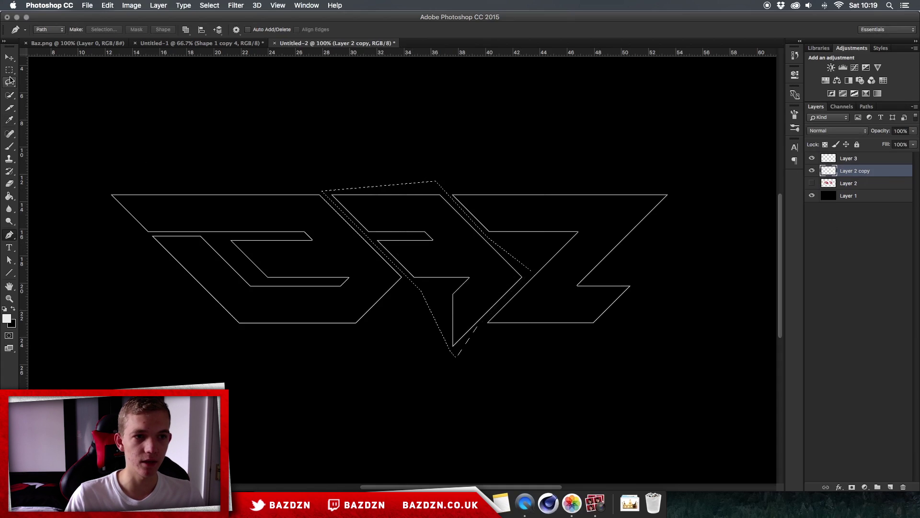
click(8, 71)
right_click(441, 236)
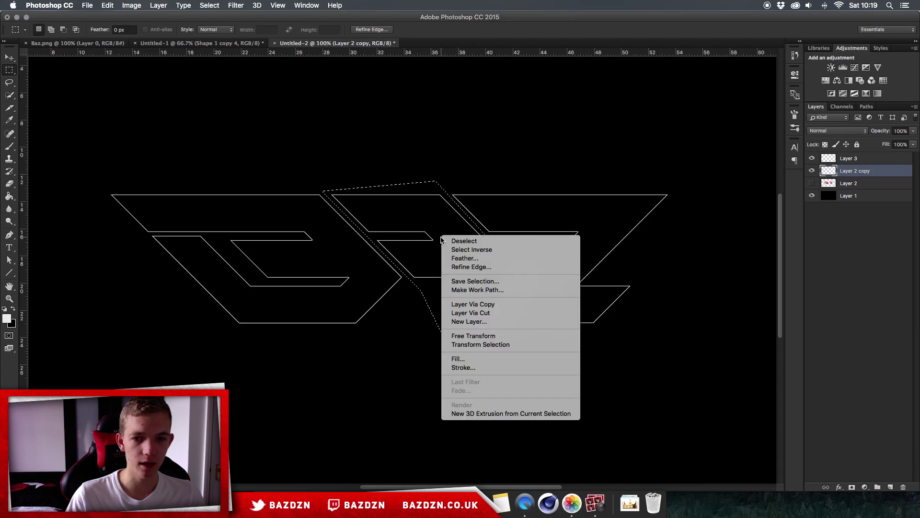
click(469, 312)
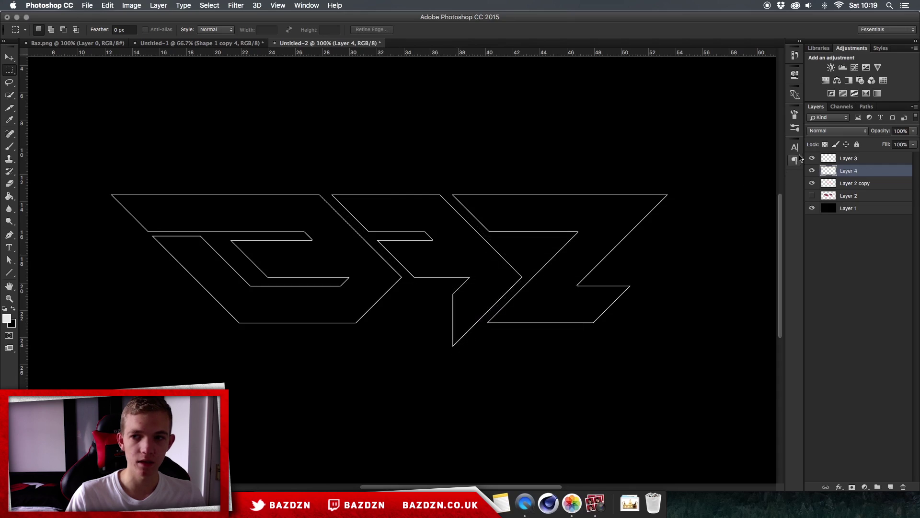
- Toggle the visibility of Layer 3, Layer 4 and Layer 2 copy to check that each letter outline is separate
drag(811, 171, 811, 158)
click(811, 158)
click(812, 183)
click(812, 171)
click(812, 158)
click(812, 183)
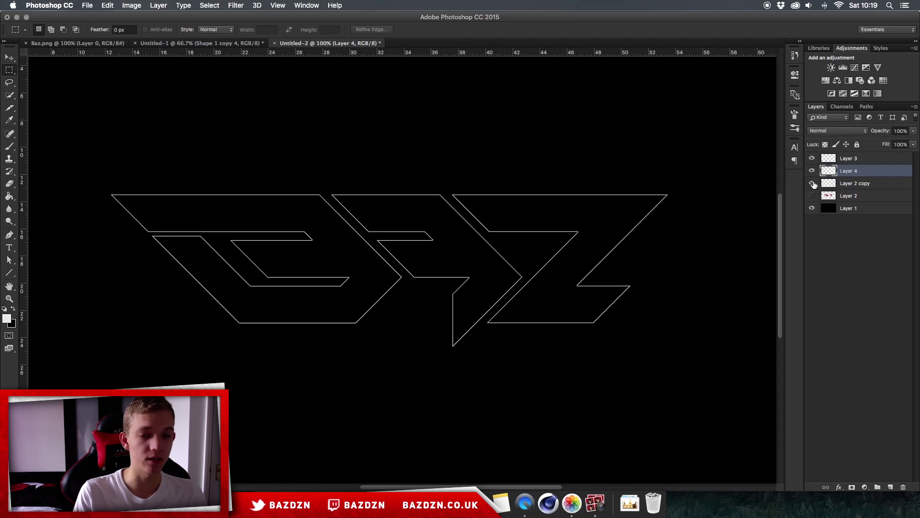
- Toggle the original filled logo on Layer 2 beneath the outlines to compare its letter colours with the white lines
key(super+minus)
click(810, 196)
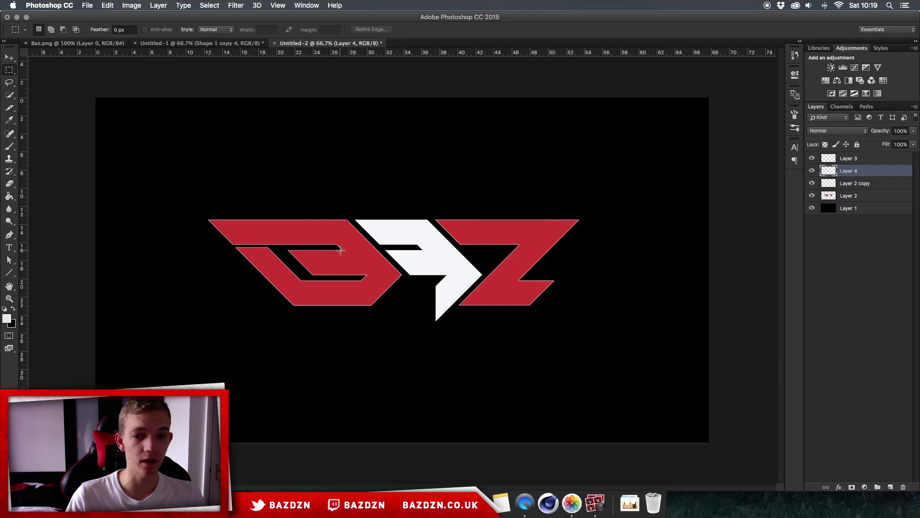
key(super+plus)
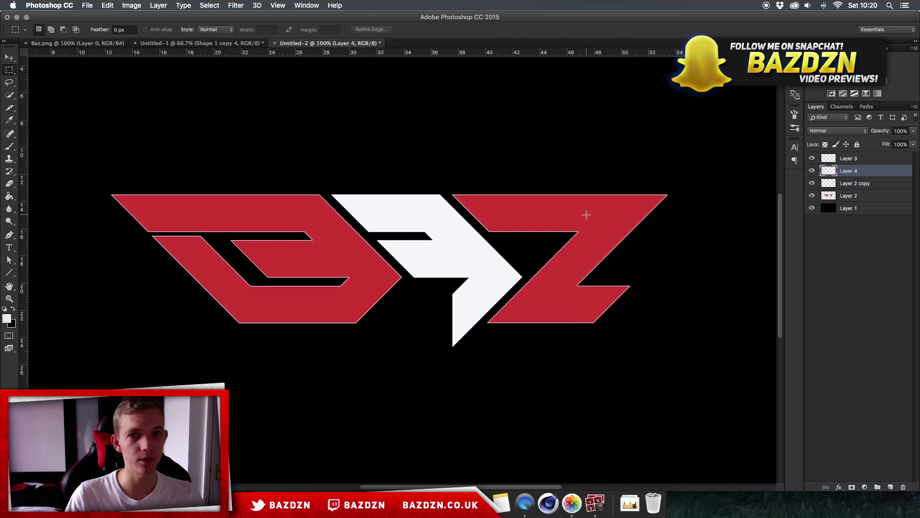
click(811, 183)
click(811, 196)
click(812, 183)
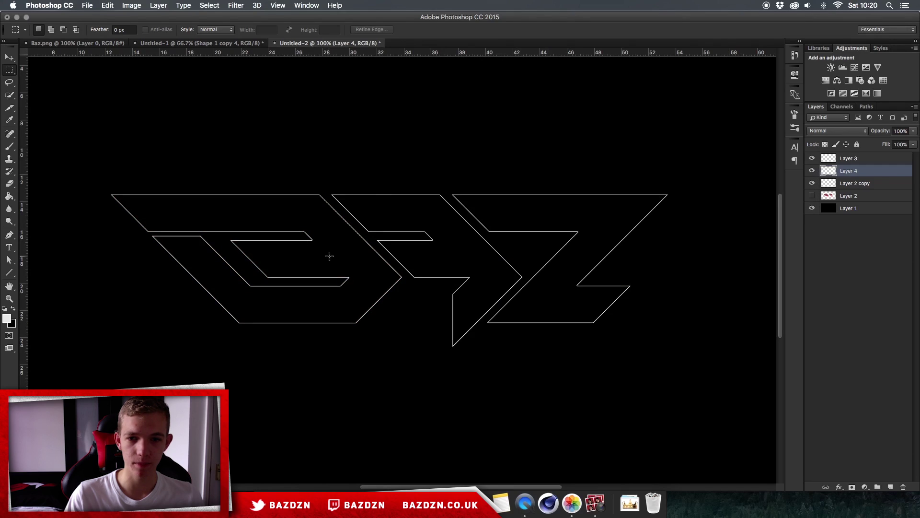
click(812, 195)
key(super+minus)
key(super+plus)
click(848, 198)
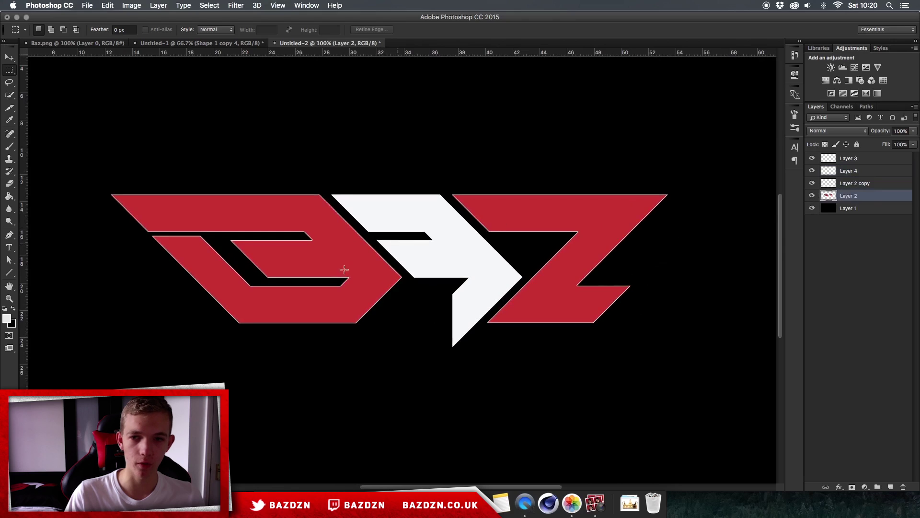
click(810, 183)
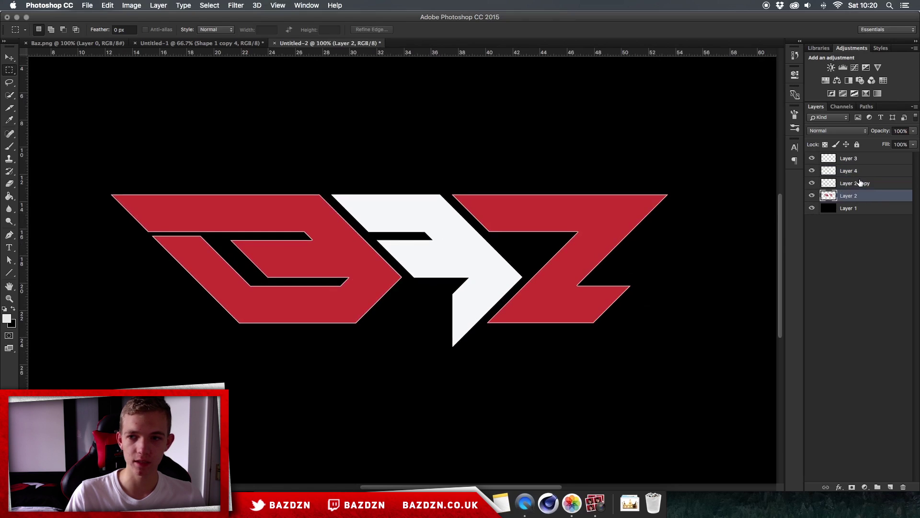
- Apply a red bf202f Color Overlay at 100% opacity to the Z outline on Layer 2 copy, and hide Layer 2
click(881, 185)
double_click(881, 185)
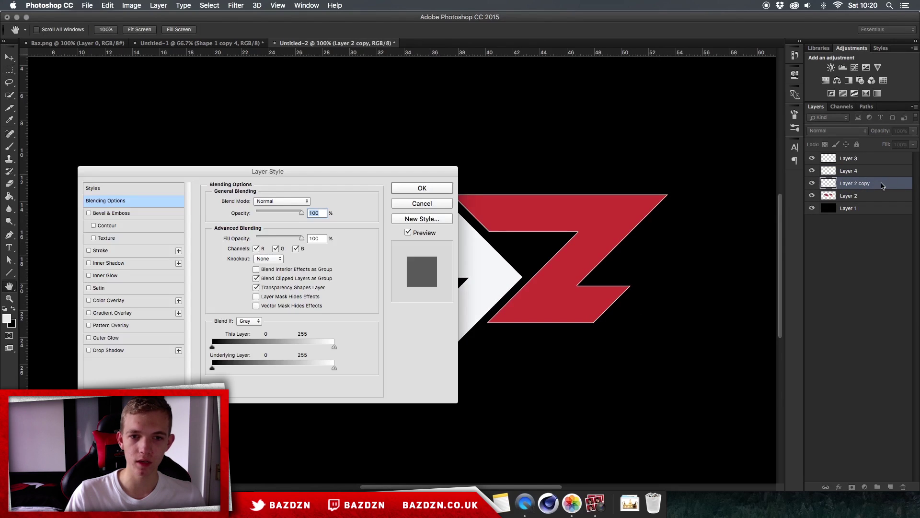
drag(347, 176, 809, 129)
click(571, 254)
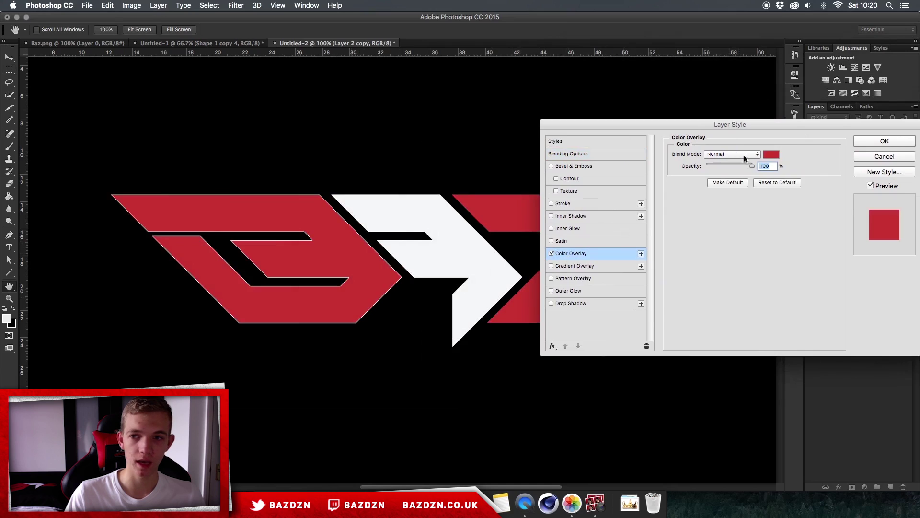
click(771, 154)
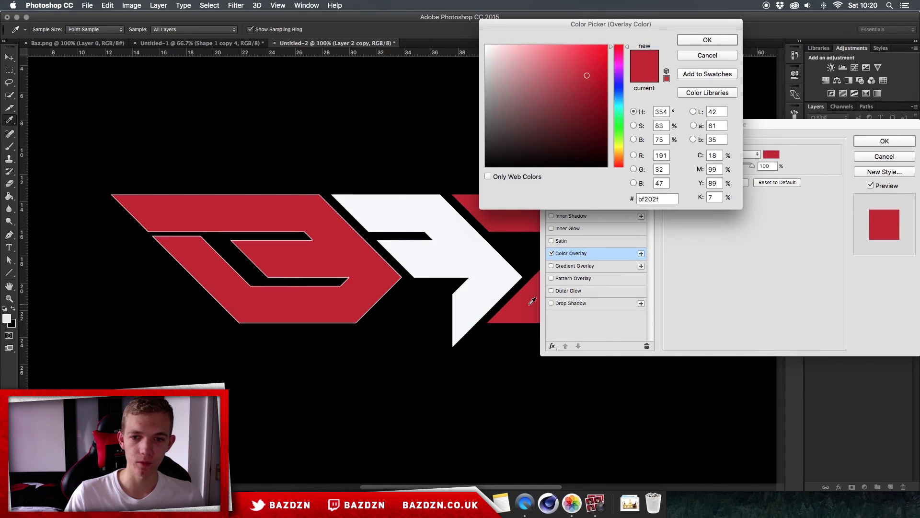
key(Return)
key(Return)
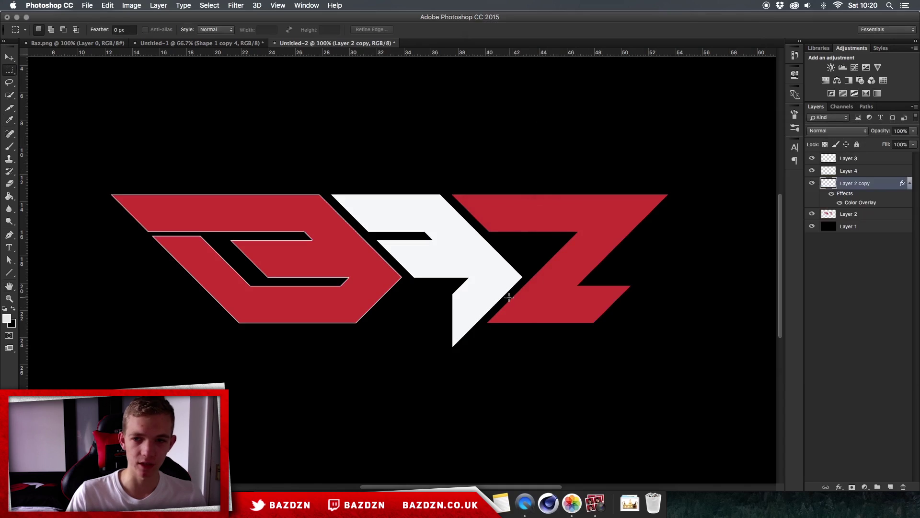
click(812, 214)
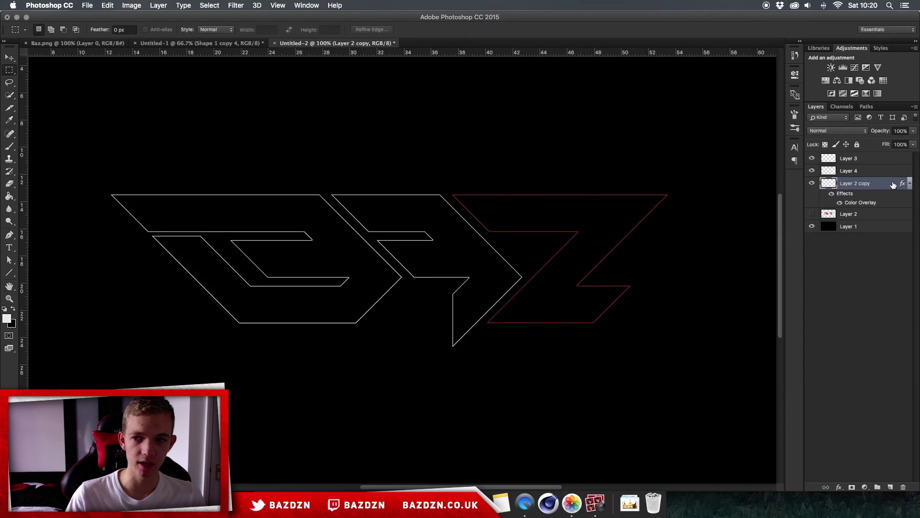
- Copy the layer style of Layer 2 copy and paste it onto the B outline on Layer 3
right_click(866, 185)
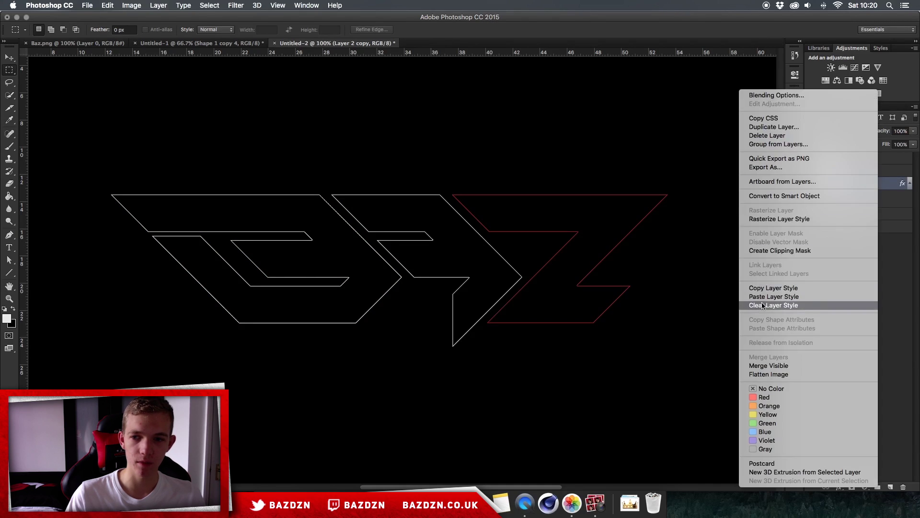
click(764, 288)
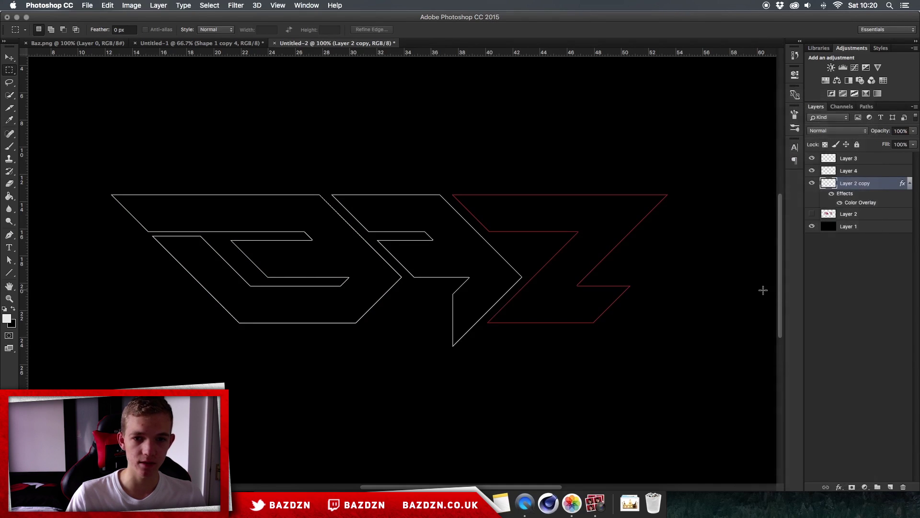
right_click(882, 187)
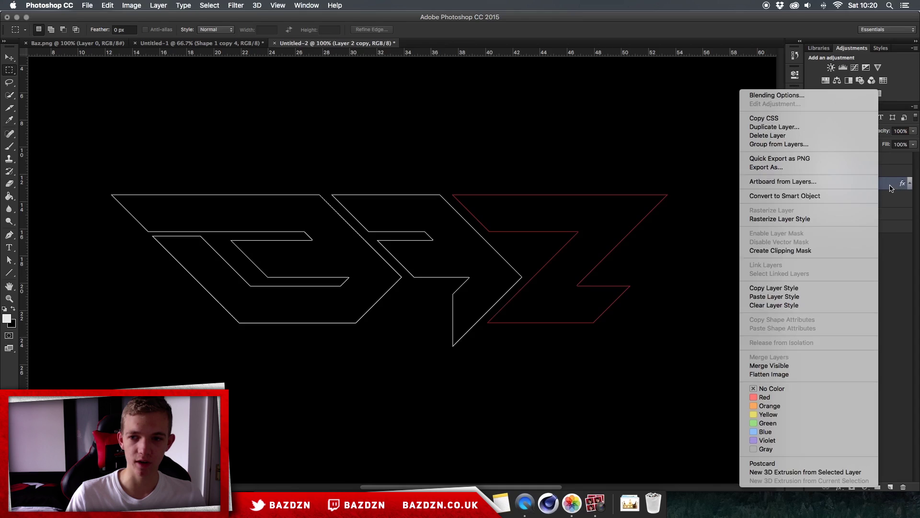
click(802, 288)
click(848, 159)
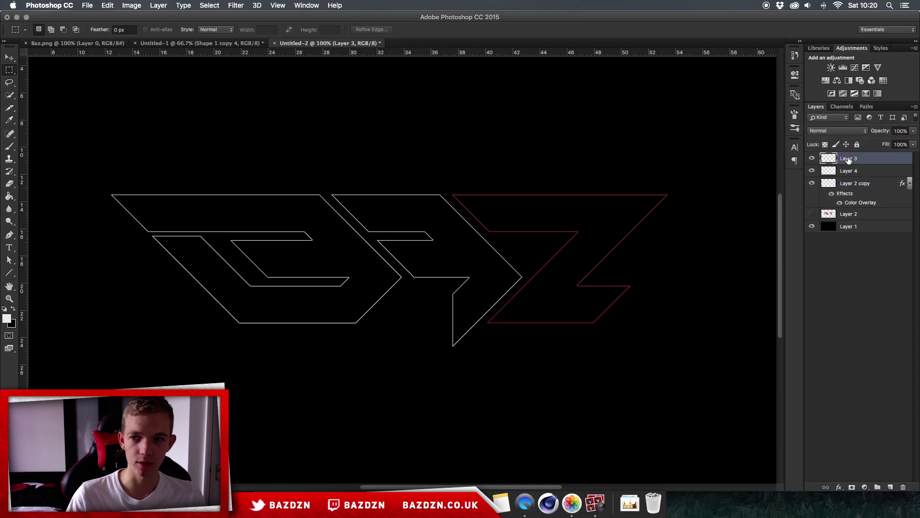
right_click(848, 159)
click(775, 296)
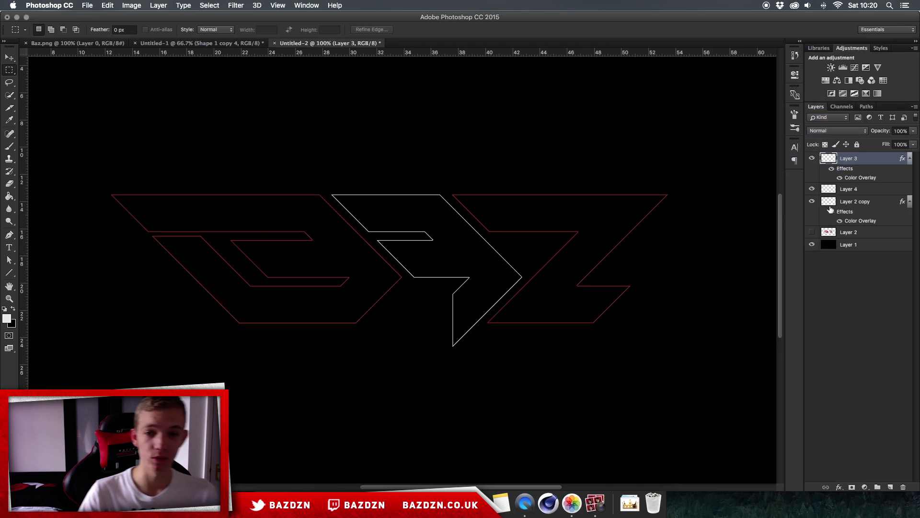
- Compare the coloured outlines with the original logo on Layer 2 and with the finished design in the Untitled-1 document
click(812, 232)
click(813, 231)
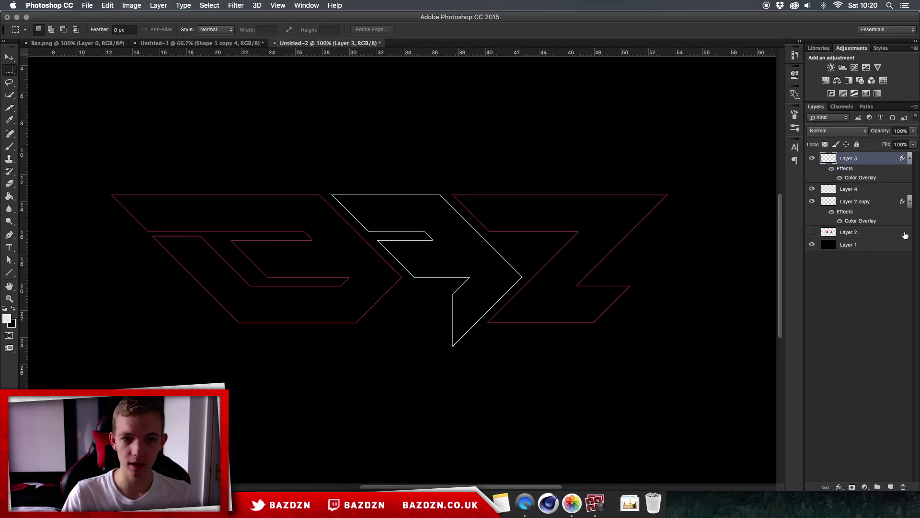
click(165, 45)
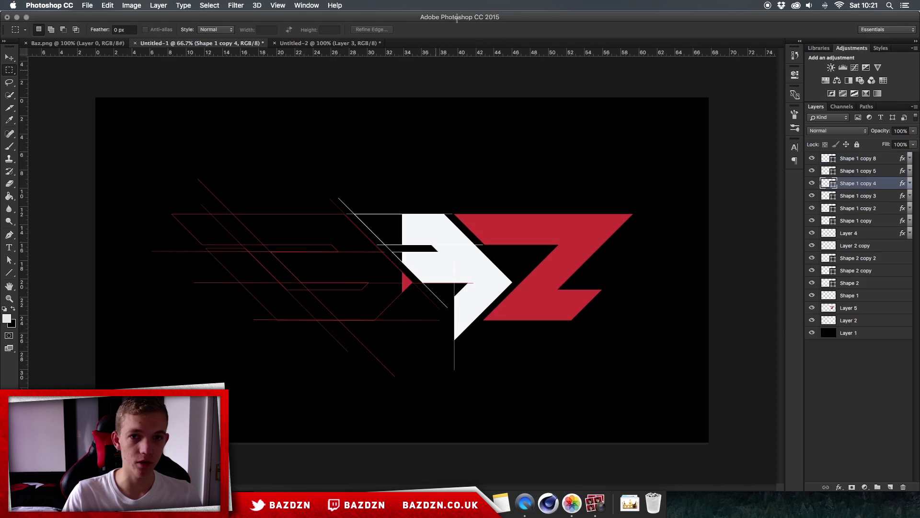
click(311, 44)
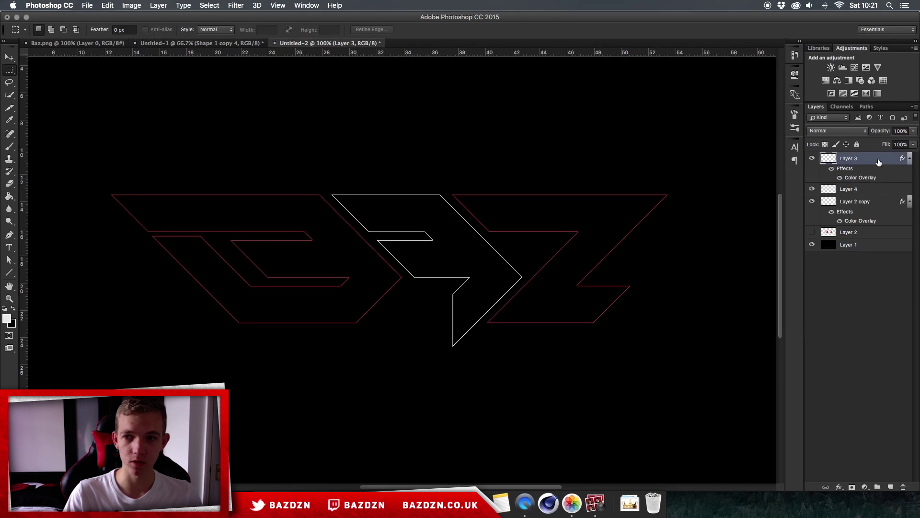
- Inspect the hex colour code of Layer 3's Color Overlay and close the layer style settings
double_click(869, 159)
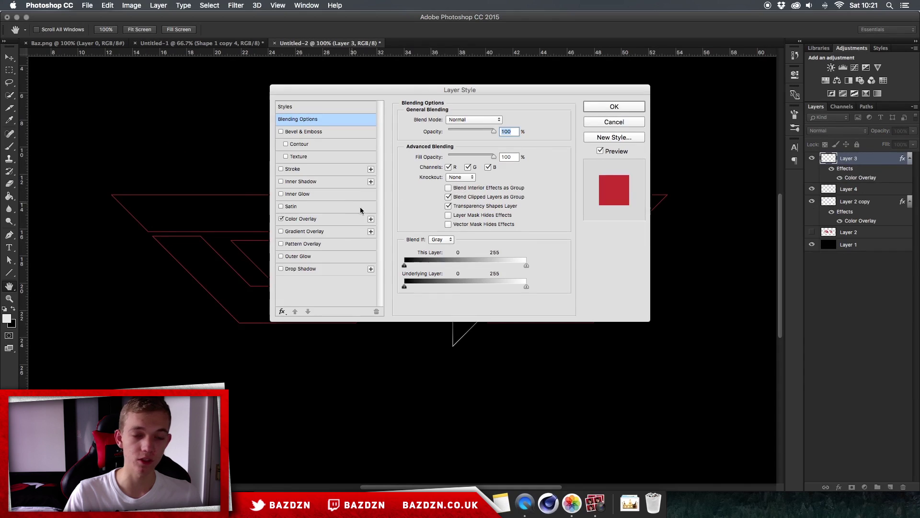
click(318, 219)
click(501, 121)
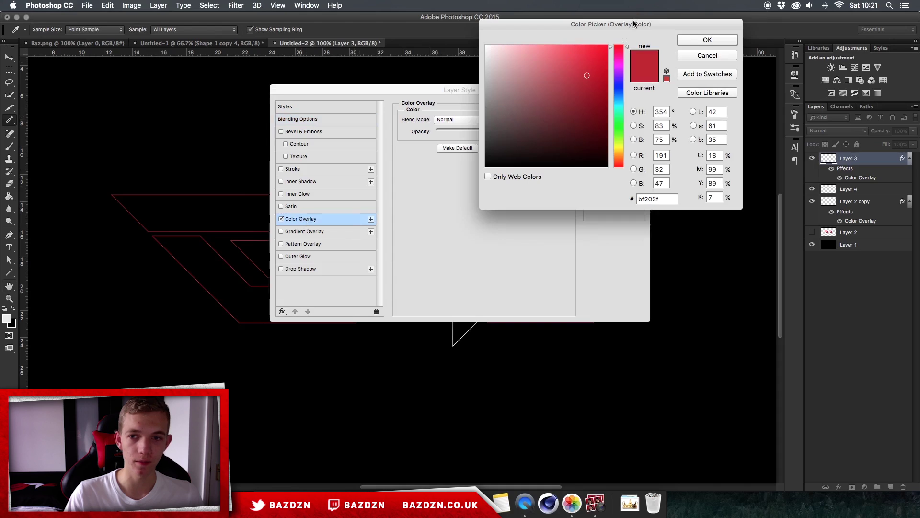
double_click(661, 199)
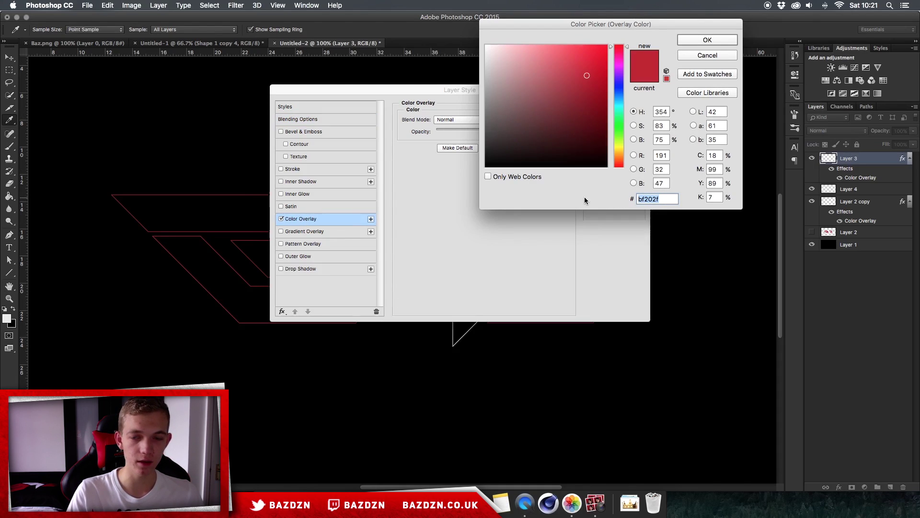
key(Return)
click(615, 107)
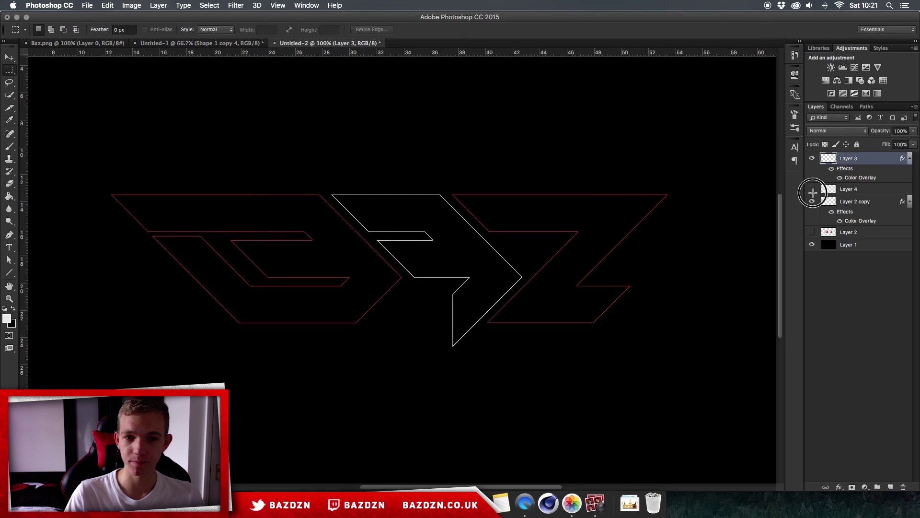
- Collapse the effects lists of Layer 3 and Layer 2 copy to tidy the layer stack
click(910, 158)
click(909, 183)
click(909, 182)
click(910, 181)
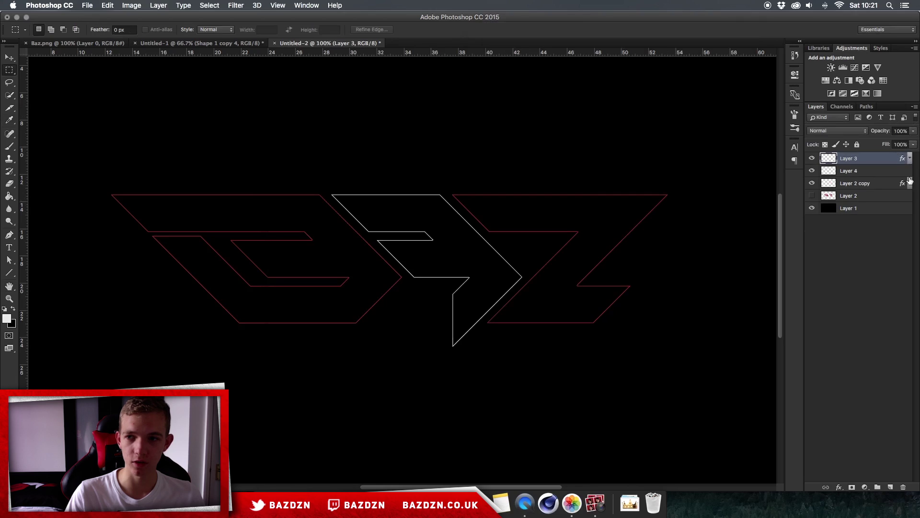
click(910, 159)
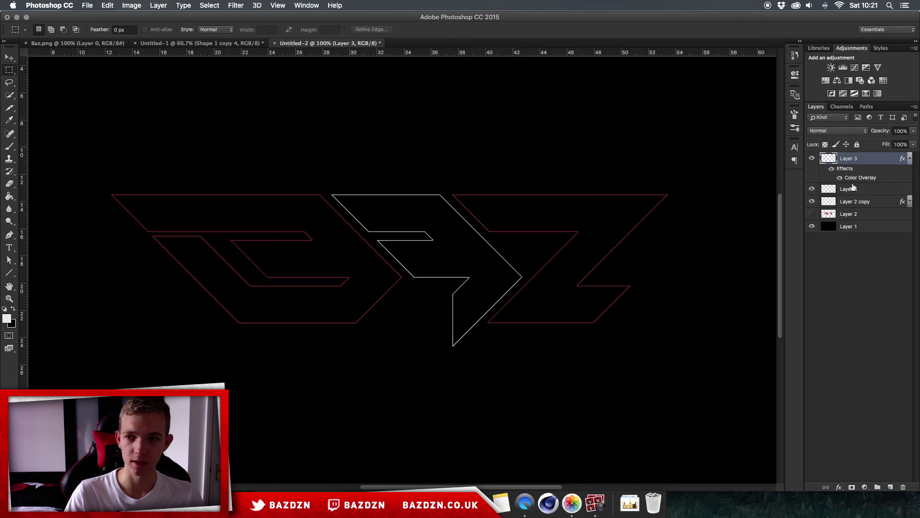
click(910, 158)
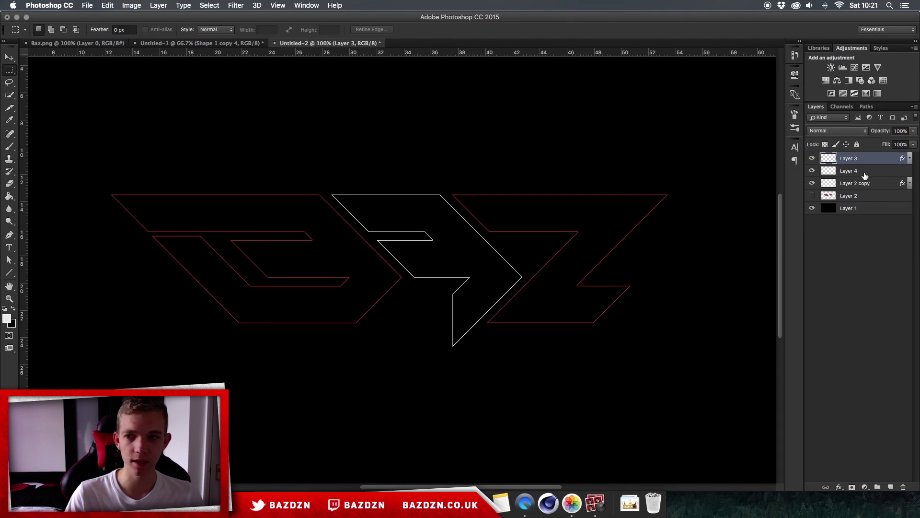
- Draw a 1 px diagonal line about 451 × 443 px along the B's slanted outer edge, directly above Layer 2
click(857, 172)
click(13, 275)
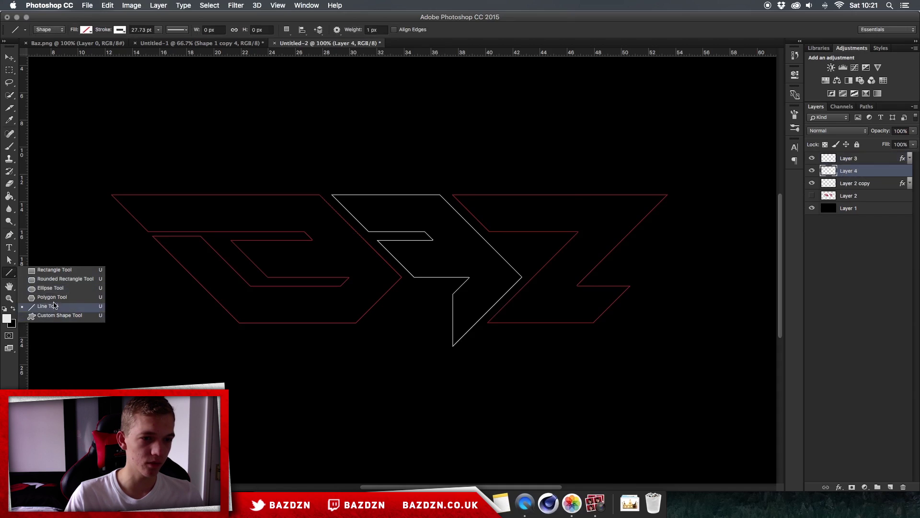
click(53, 269)
click(8, 276)
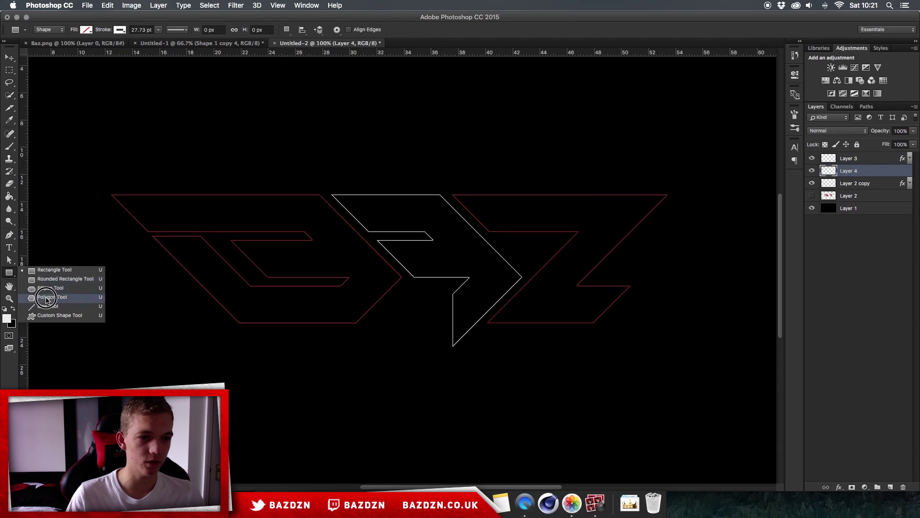
drag(7, 269, 53, 308)
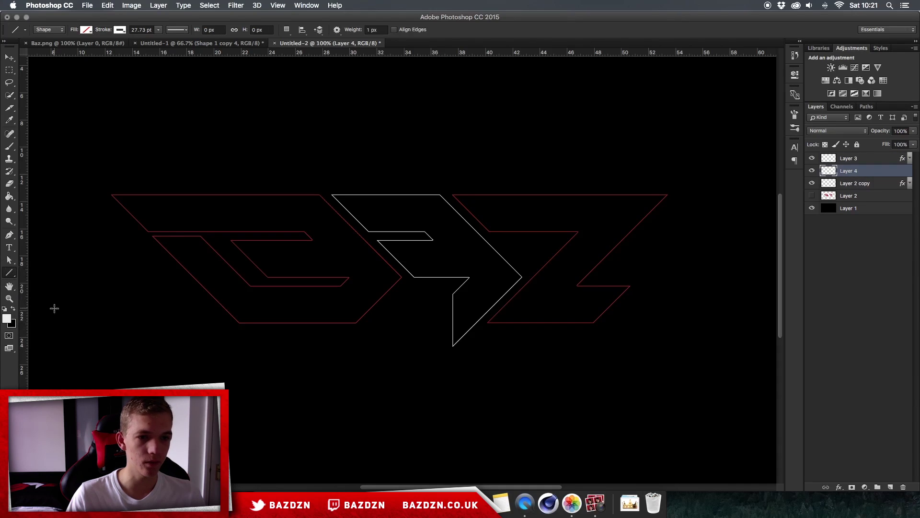
click(847, 195)
drag(81, 168, 297, 380)
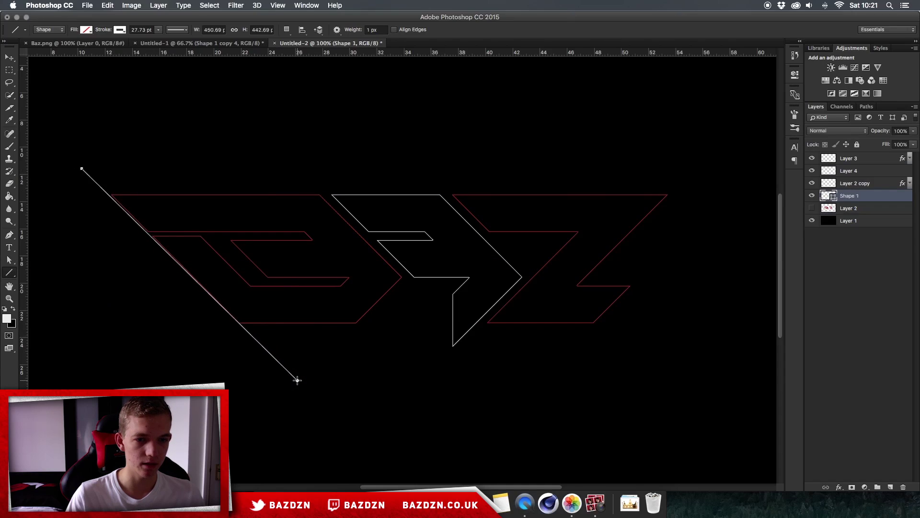
- Rotate the diagonal line about 0.42° and nudge it to align with the B's slanted outer edge
key(v)
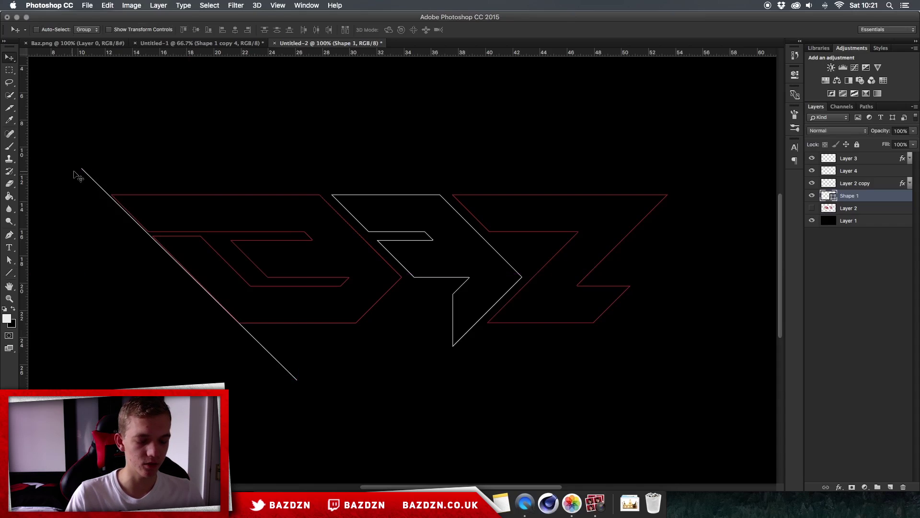
key(super+t)
drag(308, 162, 312, 158)
key(Up)
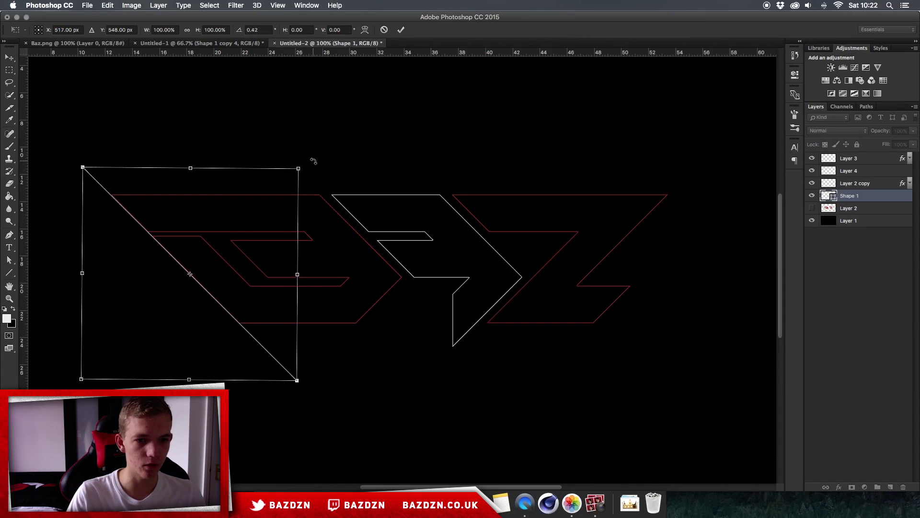
key(Return)
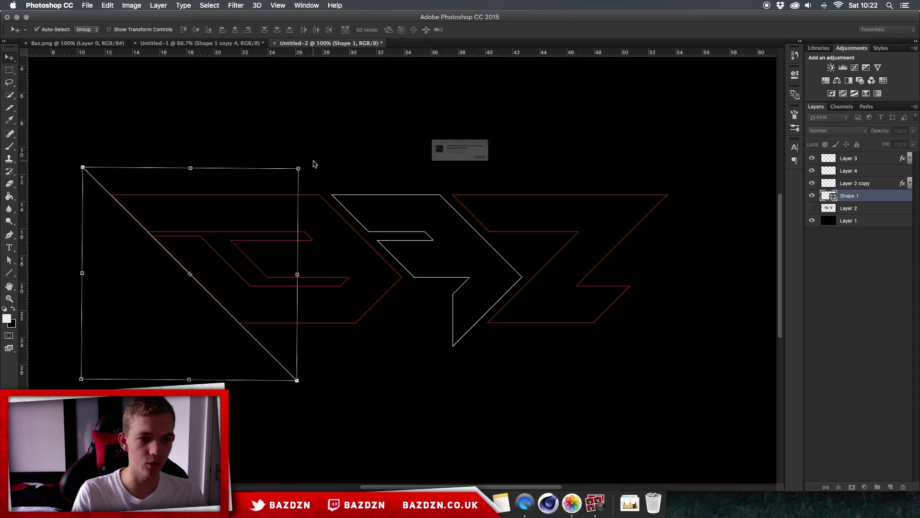
key(Return)
scroll(315, 162, left, 2)
scroll(315, 163, down, 1)
scroll(314, 164, left, 2)
scroll(315, 165, up, 3)
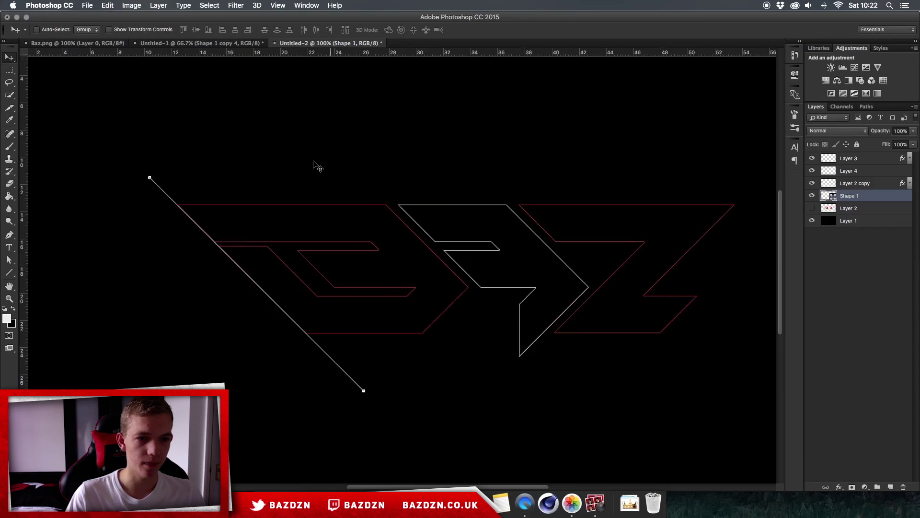
click(207, 216)
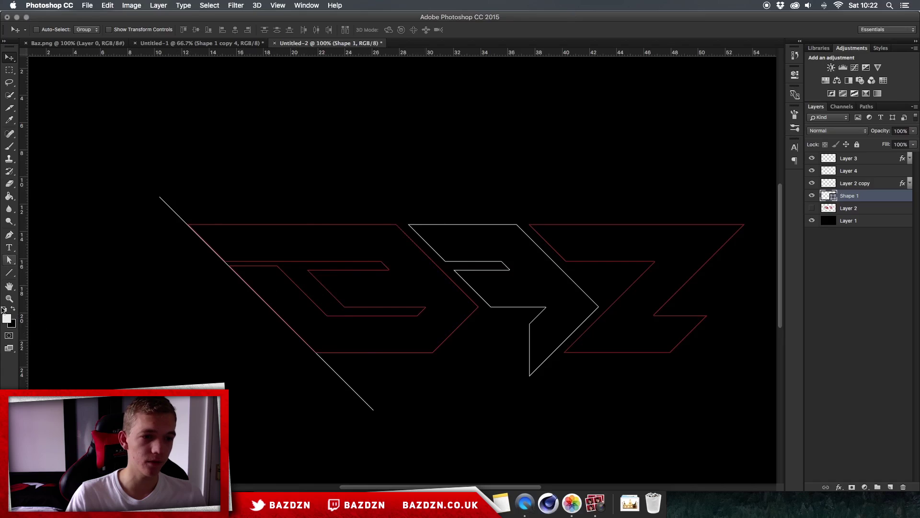
- Set the diagonal line's stroke colour to bf202f
click(10, 273)
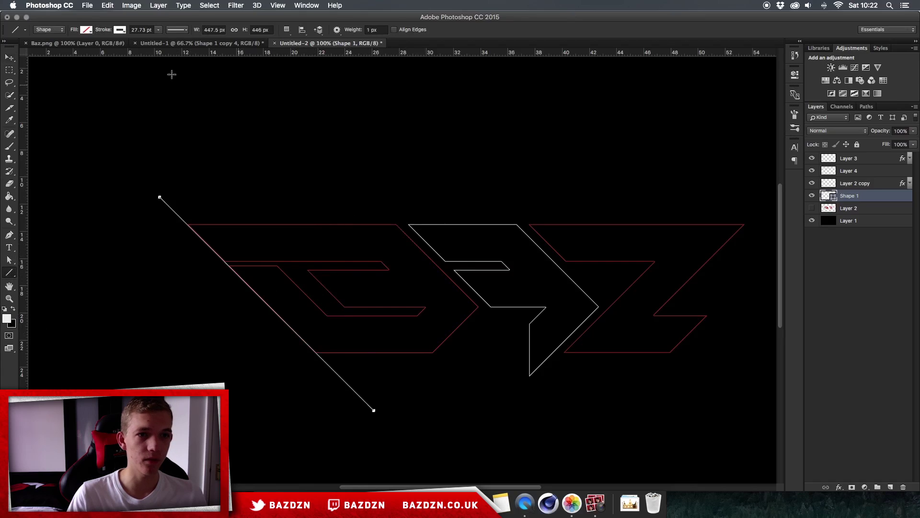
click(119, 31)
click(119, 30)
click(119, 31)
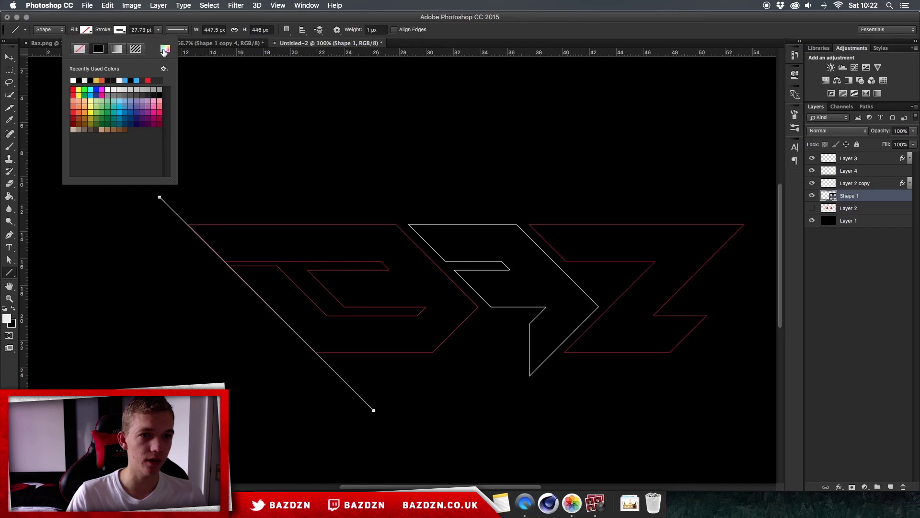
click(165, 50)
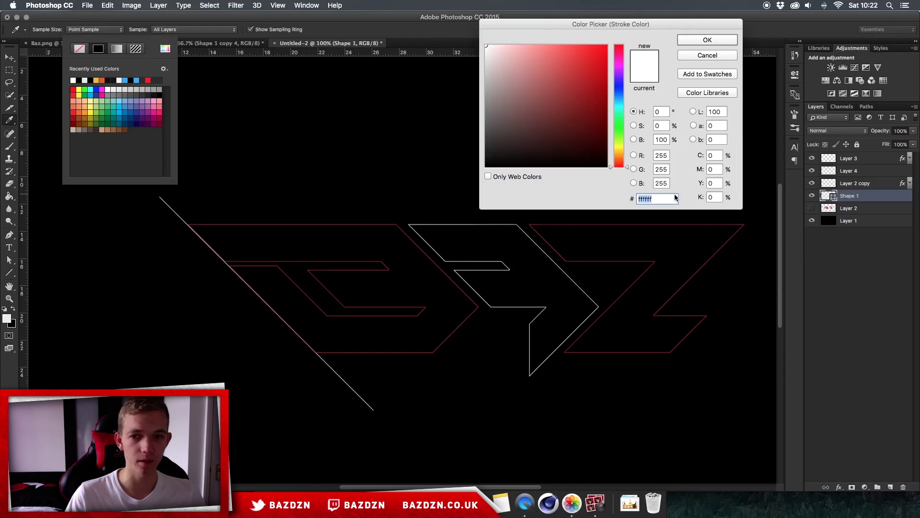
text(bf202f)
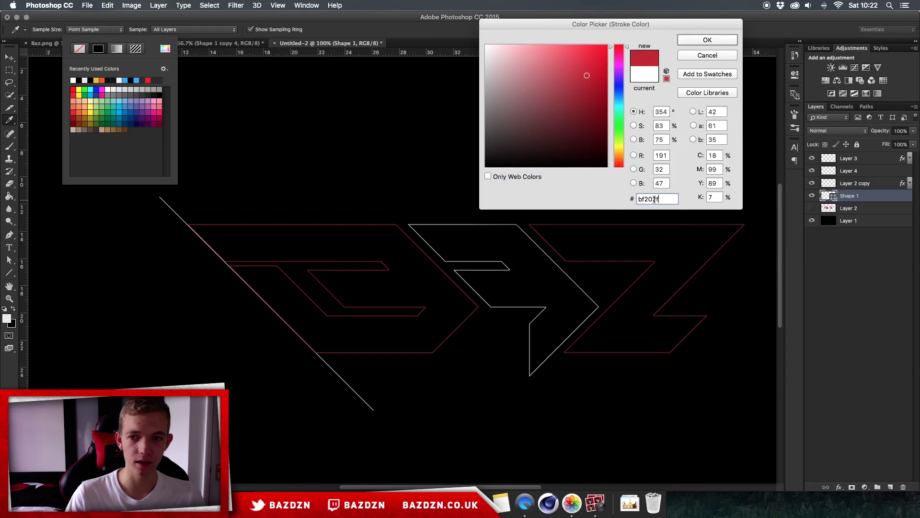
key(Return)
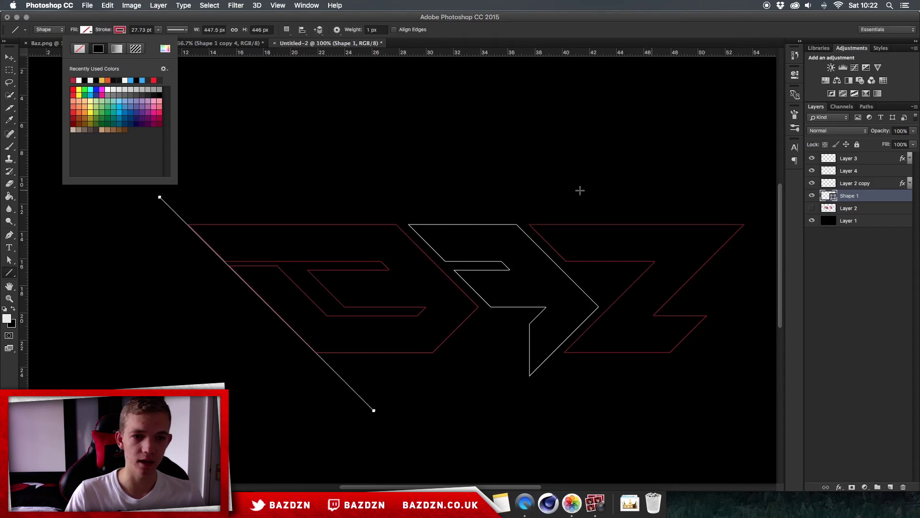
key(v)
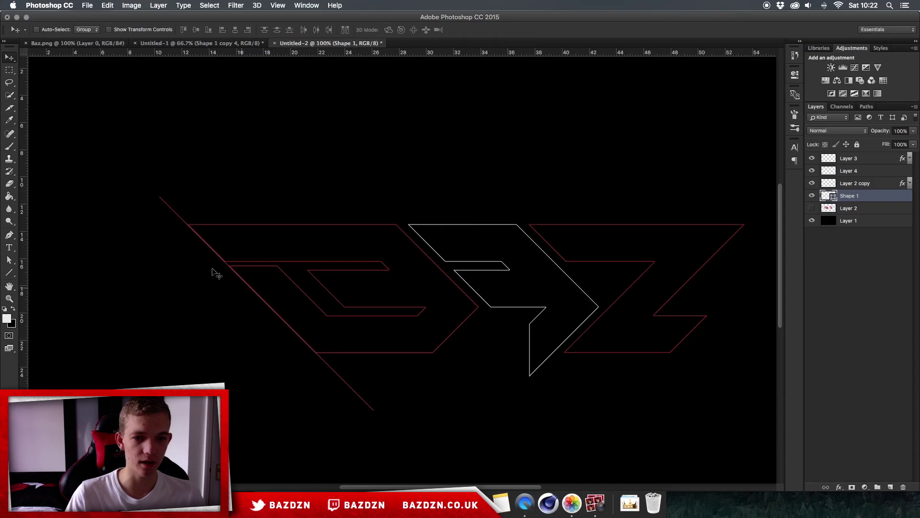
- Duplicate the red diagonal line and rotate the copy about -44.9° so it lies horizontally near the base of the B
scroll(410, 318, right, 5)
scroll(411, 319, down, 3)
scroll(411, 318, left, 3)
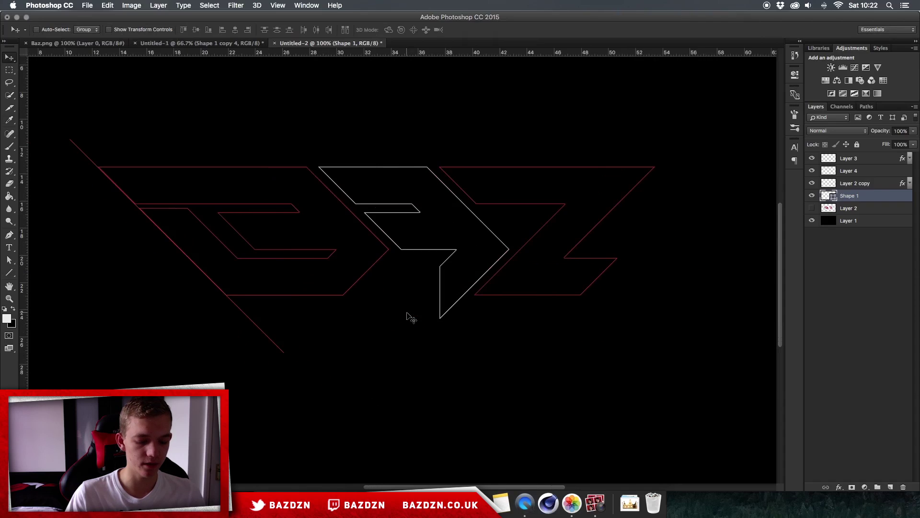
key(super)
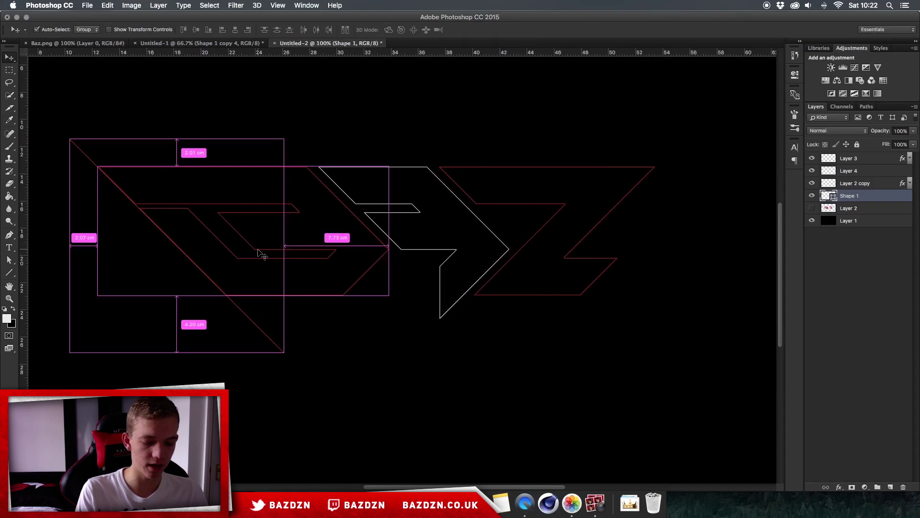
key(super+j)
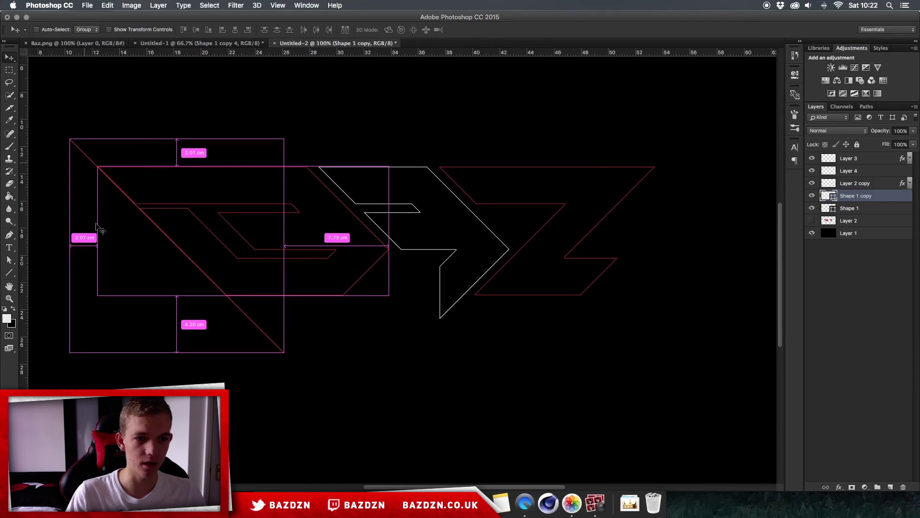
key(super+t)
drag(72, 138, 55, 184)
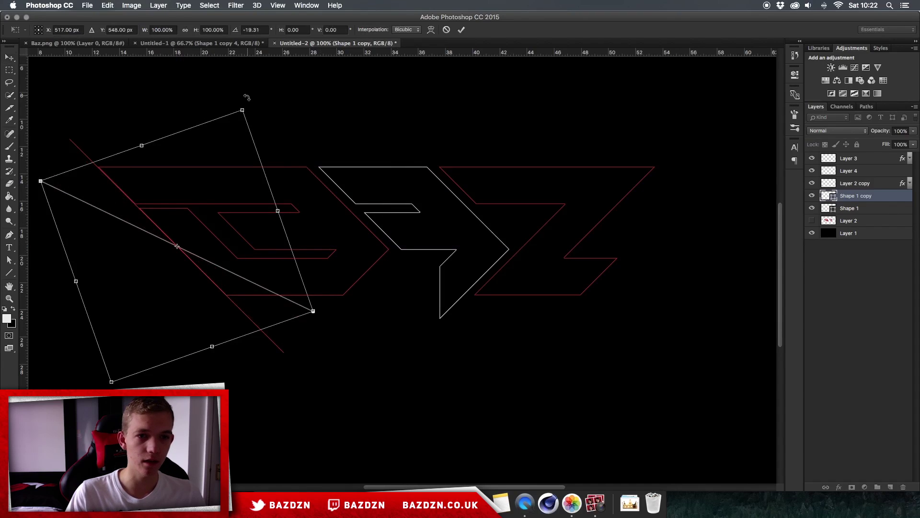
drag(283, 123, 251, 62)
key(super+z)
drag(249, 239, 323, 269)
drag(533, 396, 536, 337)
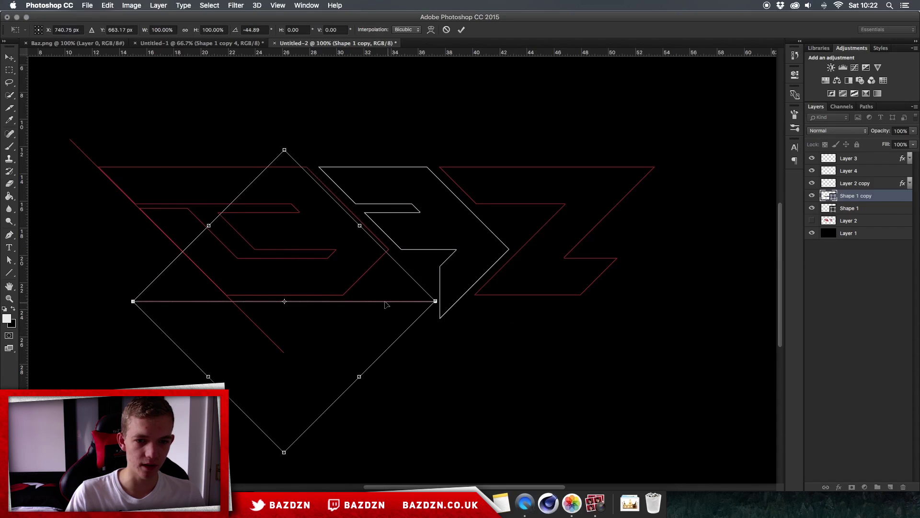
- Move the horizontal line onto the B's bottom edge and nudge it into alignment
drag(386, 303, 374, 292)
key(Return)
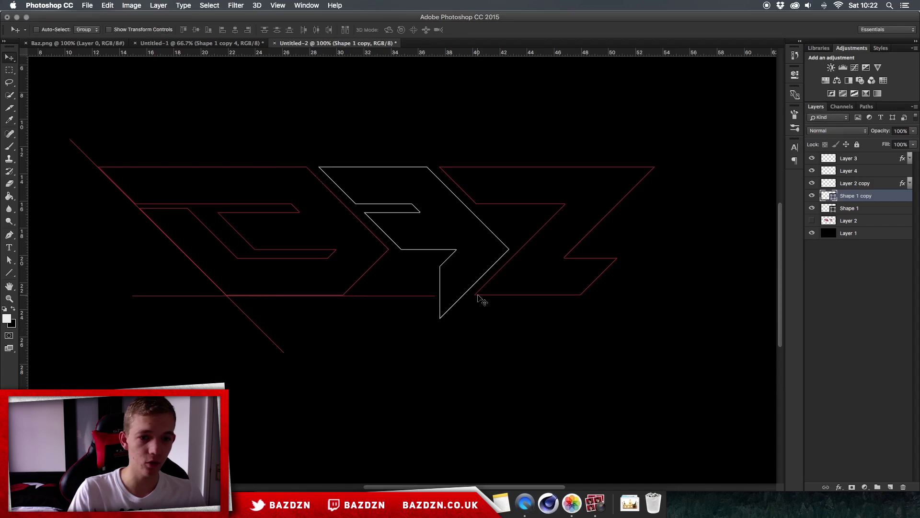
key(Up)
key(Up)
- Duplicate the horizontal line and align the copy with the B's top edge, extending past its upper-left corner
drag(373, 287, 263, 160)
scroll(358, 177, left, 5)
drag(354, 173, 347, 173)
drag(404, 181, 443, 185)
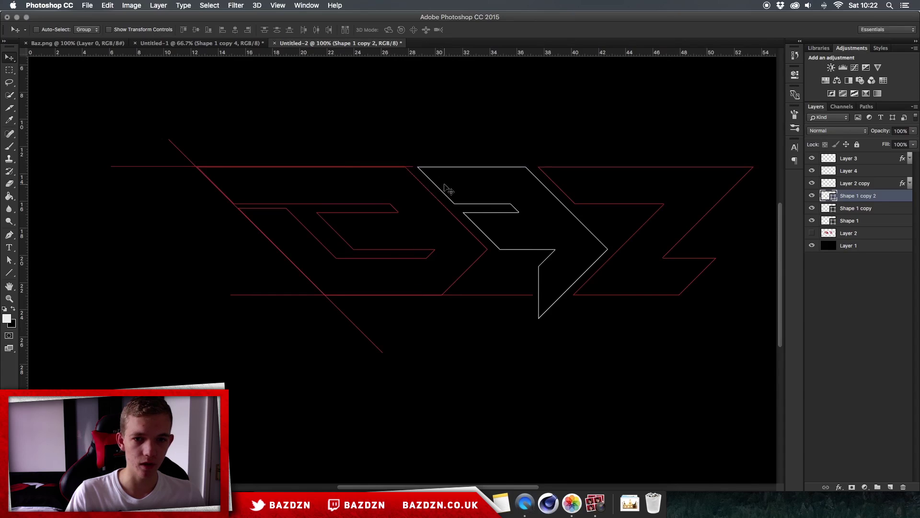
key(super+minus)
key(super+equal)
scroll(325, 229, left, 5)
key(super+minus)
key(super+equal)
key(super+equal)
scroll(324, 228, left, 6)
scroll(324, 228, left, 2)
key(super+minus)
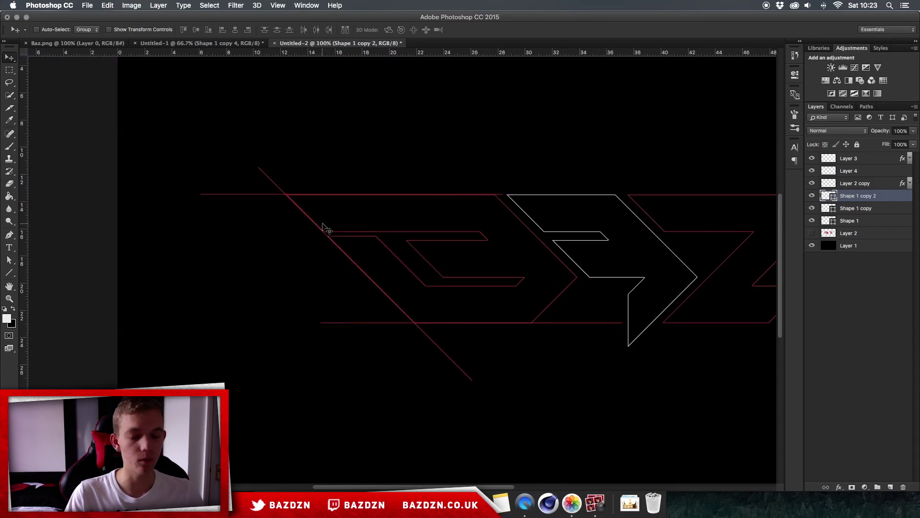
- Duplicate the top horizontal line, rotating the copy parallel to the B's slanted outer edge and placing it along the first inner diagonal
key(super+t)
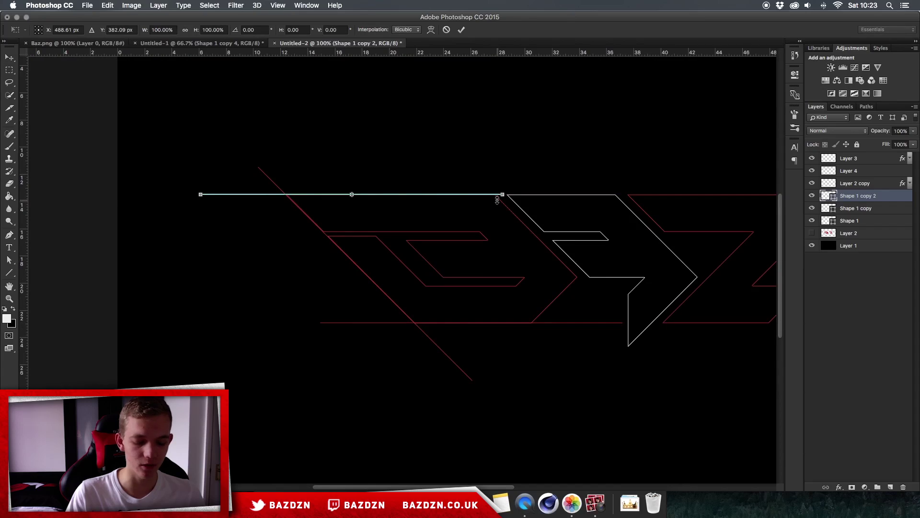
key(super+alt+t)
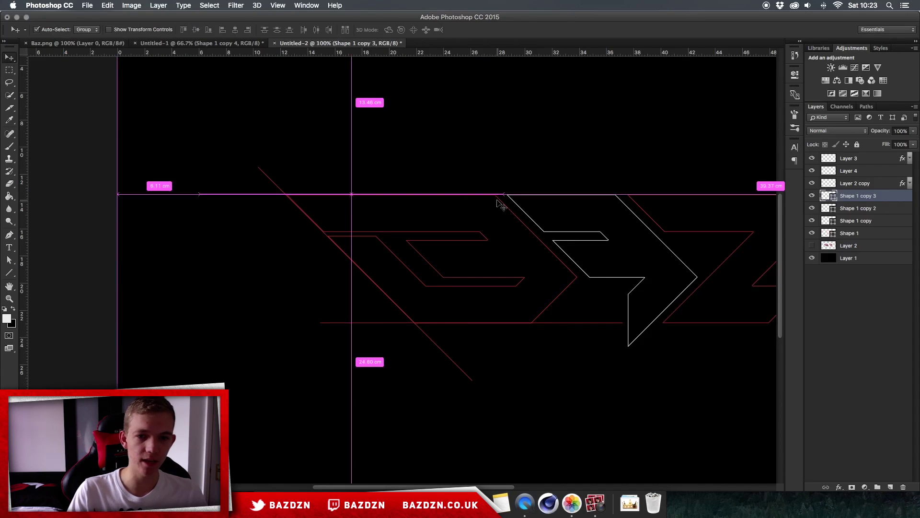
drag(619, 201, 403, 235)
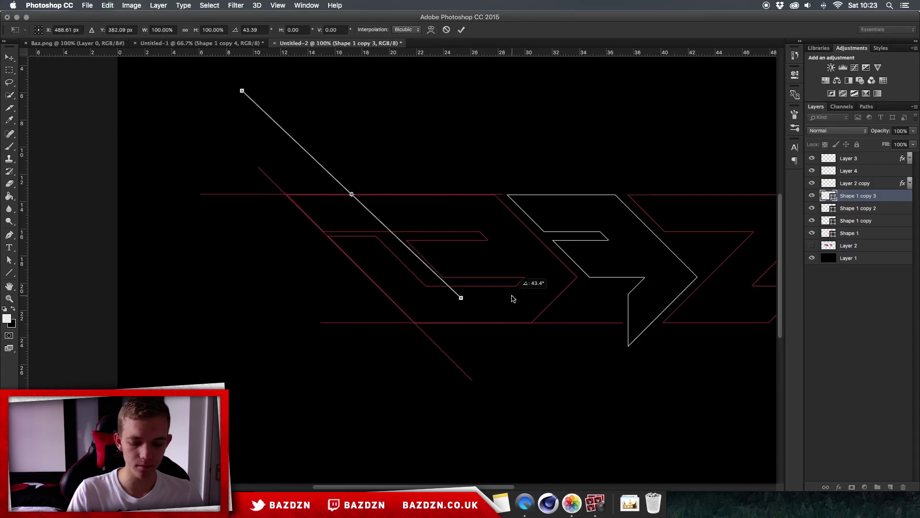
key(Return)
drag(457, 234, 475, 267)
key(super+t)
drag(555, 294, 560, 296)
key(Return)
key(super+z)
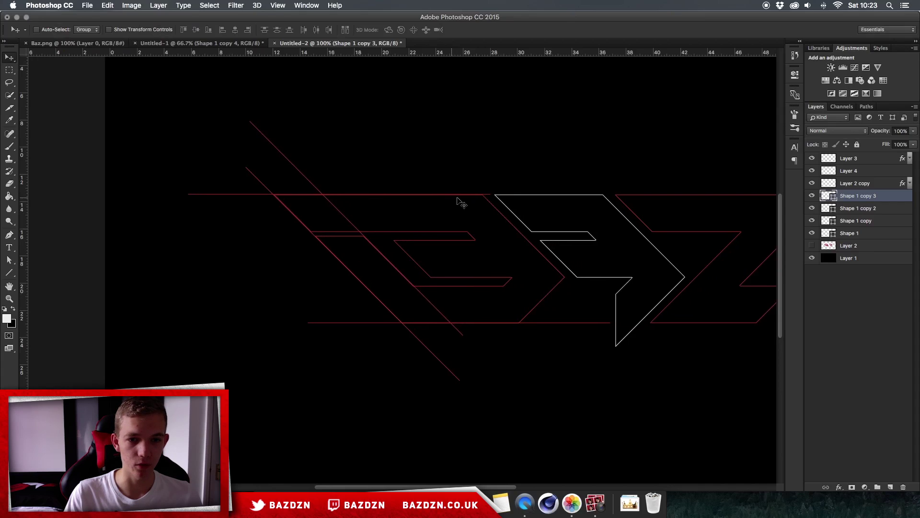
- Duplicate the inner diagonal line and align the copy with the slanted inner edge of the B's lower opening
scroll(455, 200, right, 4)
alt+drag(376, 238, 397, 238)
key(Right)
key(Right)
key(Right)
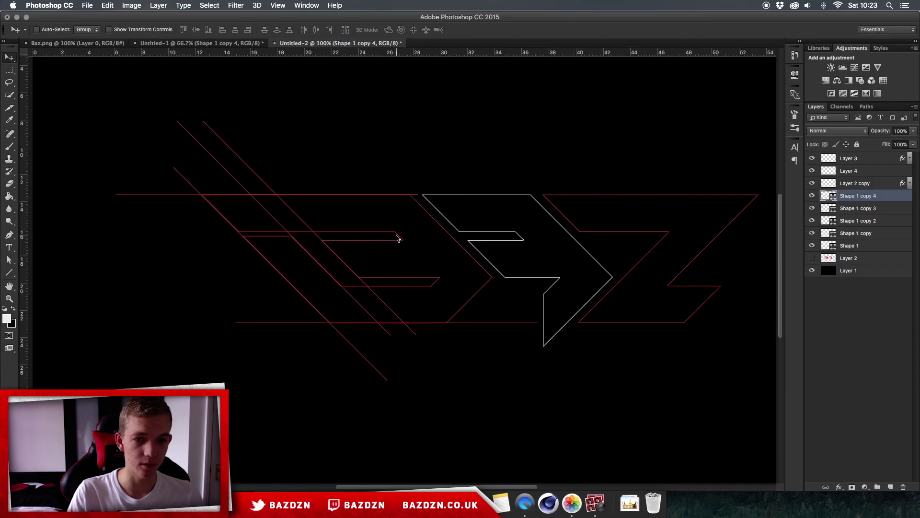
- Add two more copies of the diagonal line, one through the ends of the B's inner bars and one along its upper-right edge
alt+drag(398, 238, 473, 235)
key(Left)
key(Left)
key(Left)
key(Left)
alt+drag(444, 249, 479, 251)
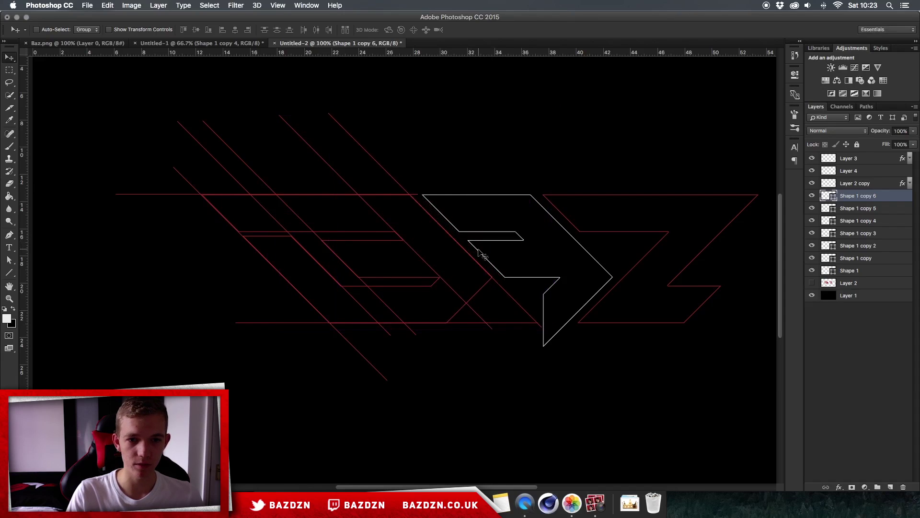
- Review the whole line layout and switch to the Untitled-1 document to compare it with the finished design
key(super+minus)
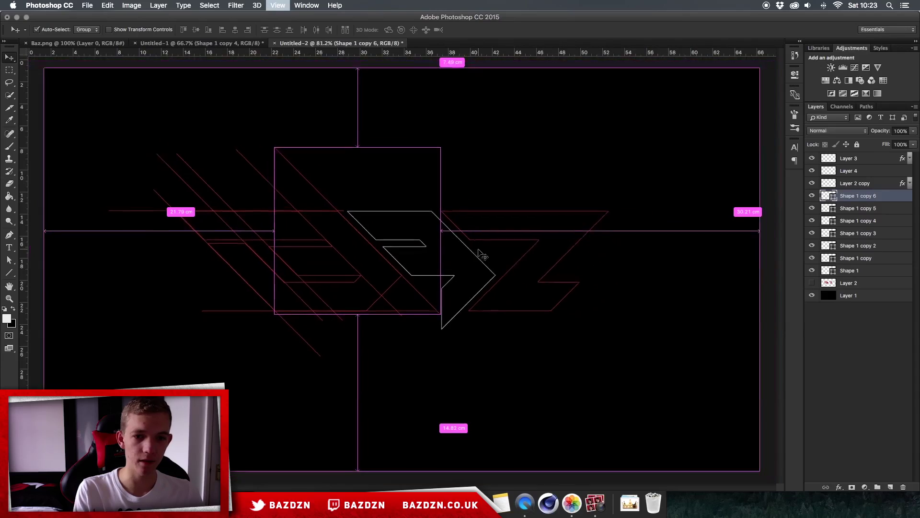
key(super+plus)
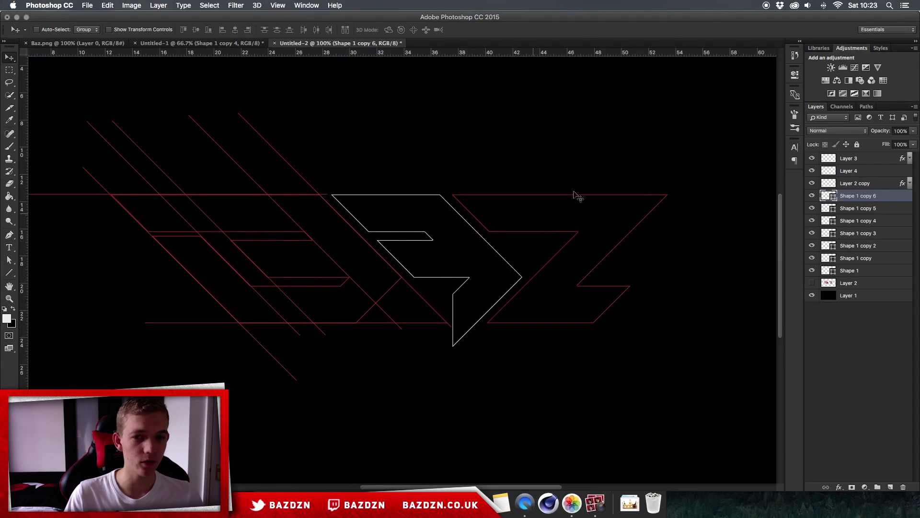
click(207, 43)
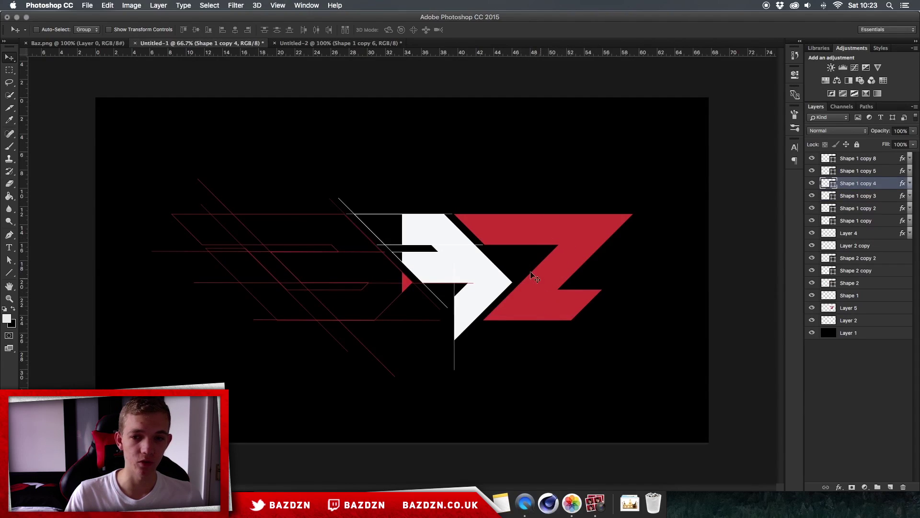
- Return to the Untitled-2 document with the outlined BAZ line layout
click(319, 44)
key(super+minus)
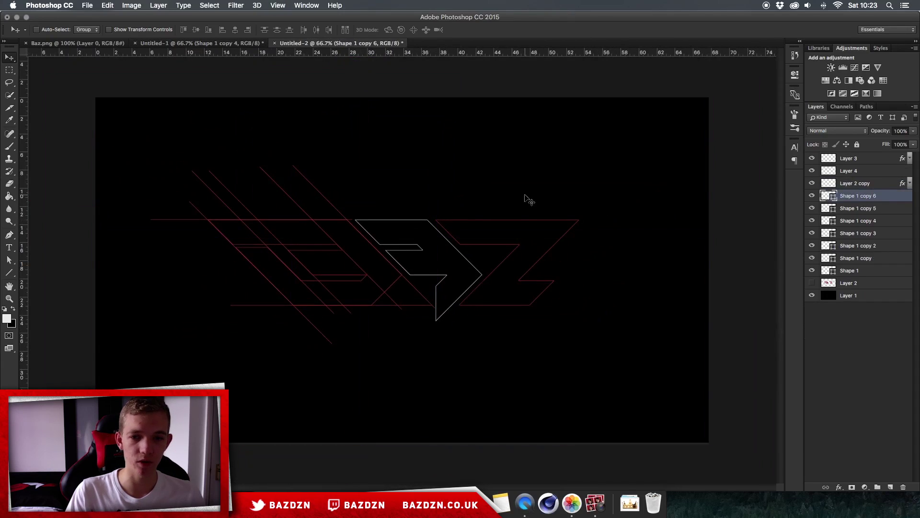
key(super+equal)
key(super+equal)
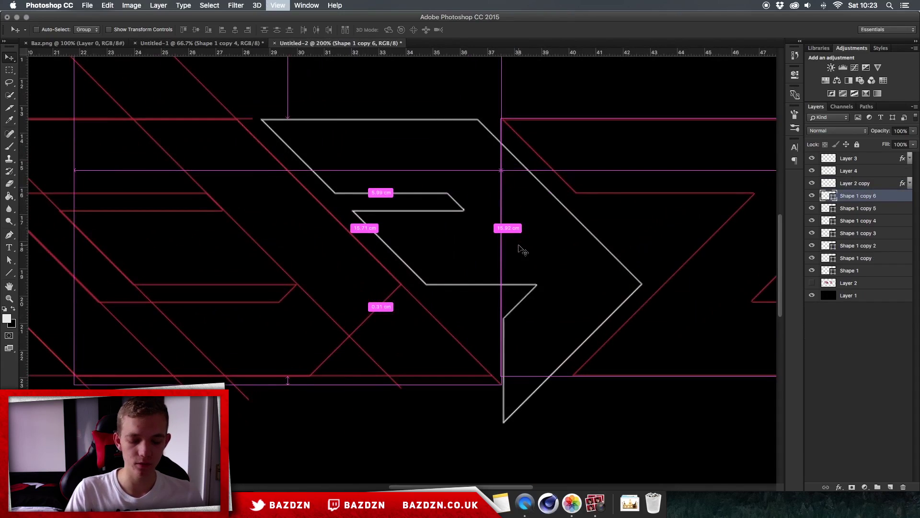
key(super+minus)
key(super+semicolon)
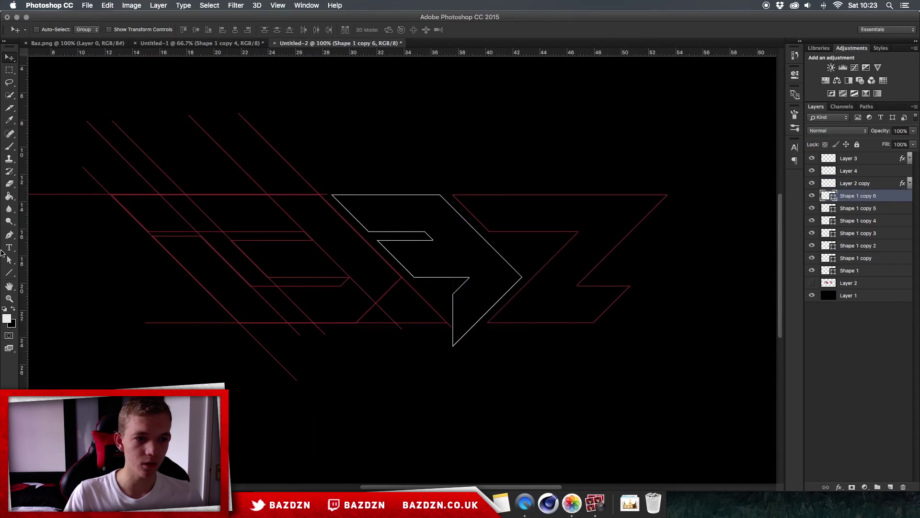
click(8, 273)
click(119, 30)
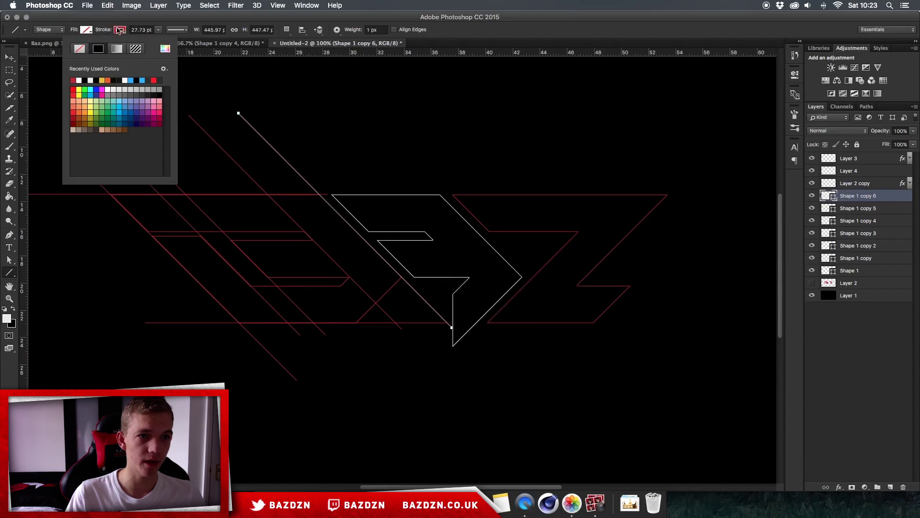
click(79, 79)
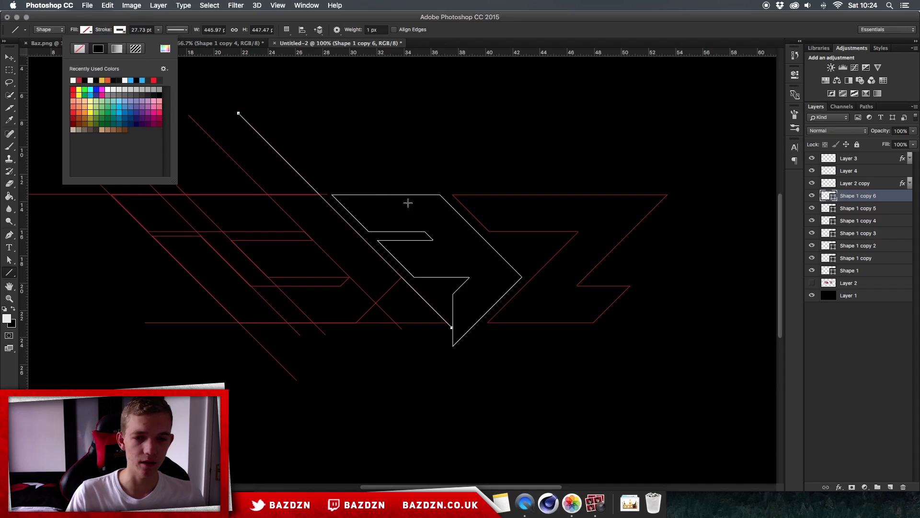
click(11, 60)
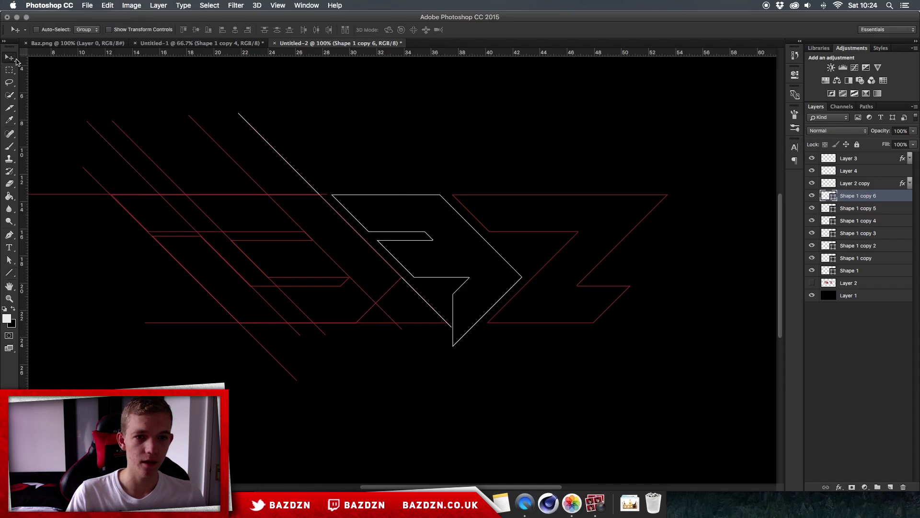
key(super)
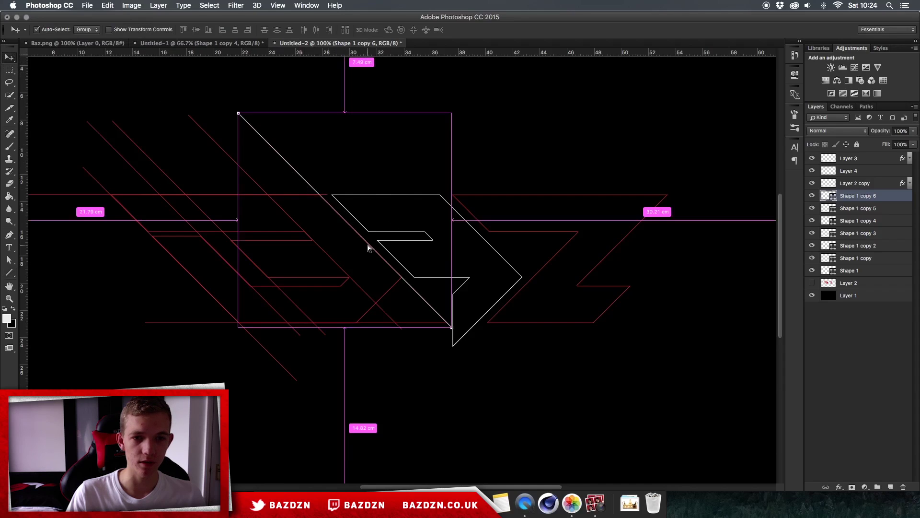
click(9, 272)
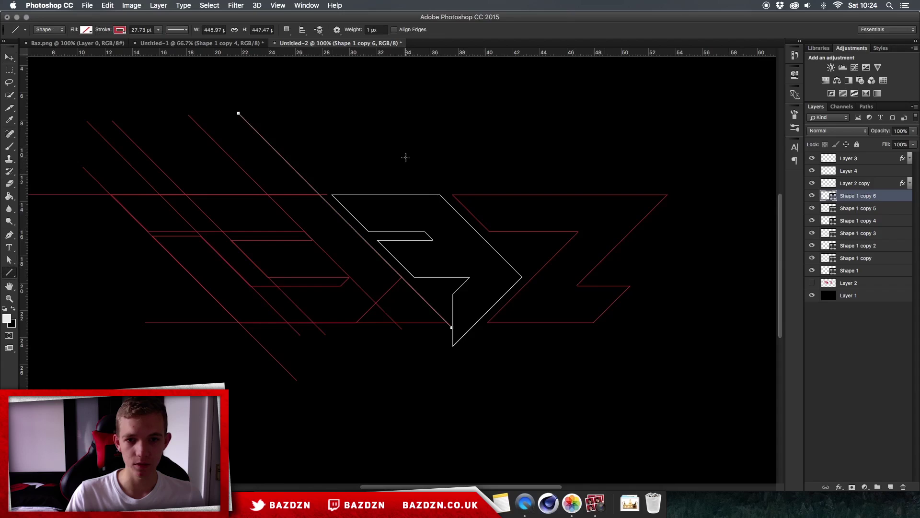
- Duplicate the last red diagonal line, align the copy with the A's upper-right slanted edge and recolour its stroke white
key(v)
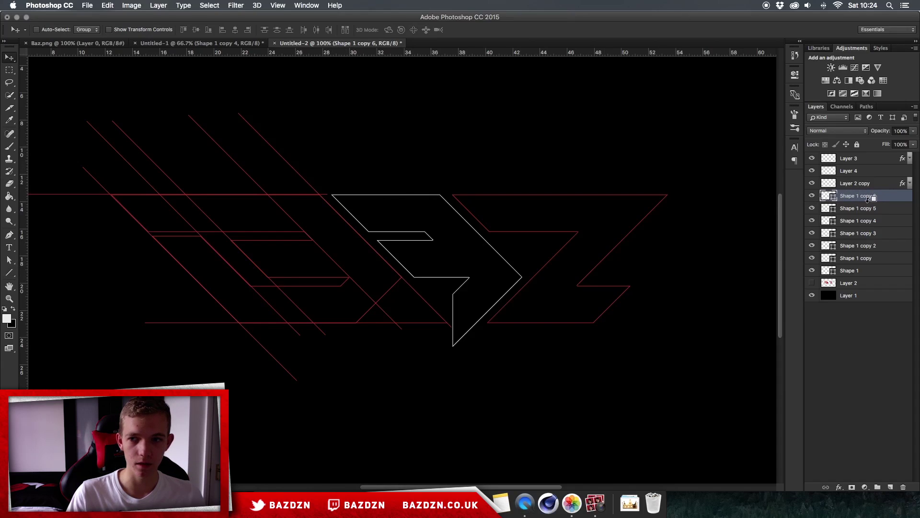
drag(318, 176, 459, 207)
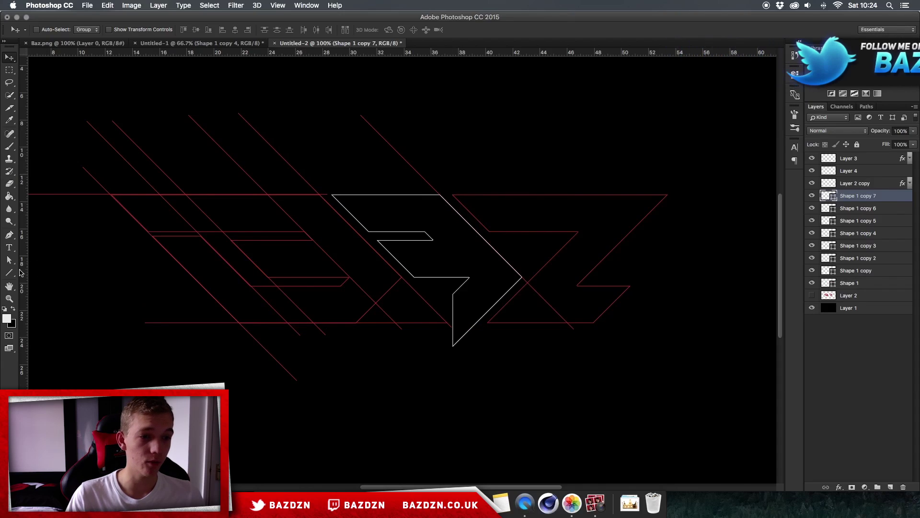
click(12, 273)
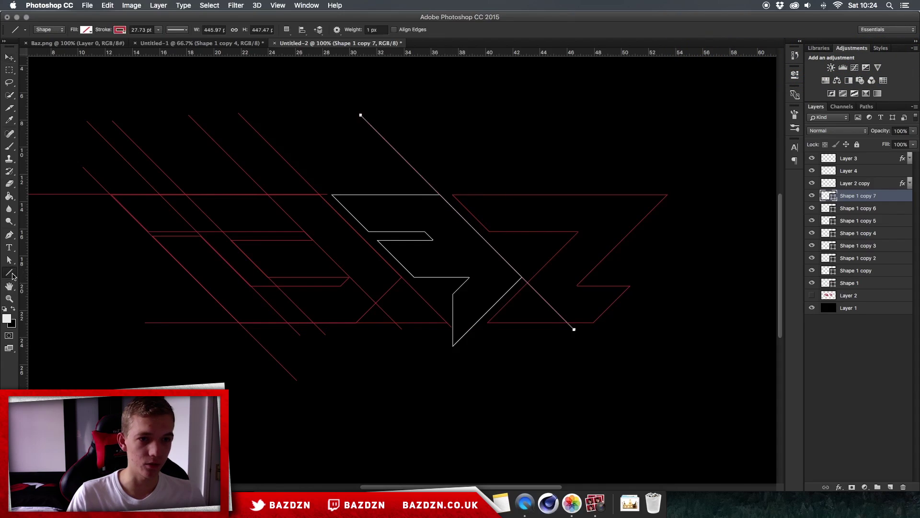
click(126, 30)
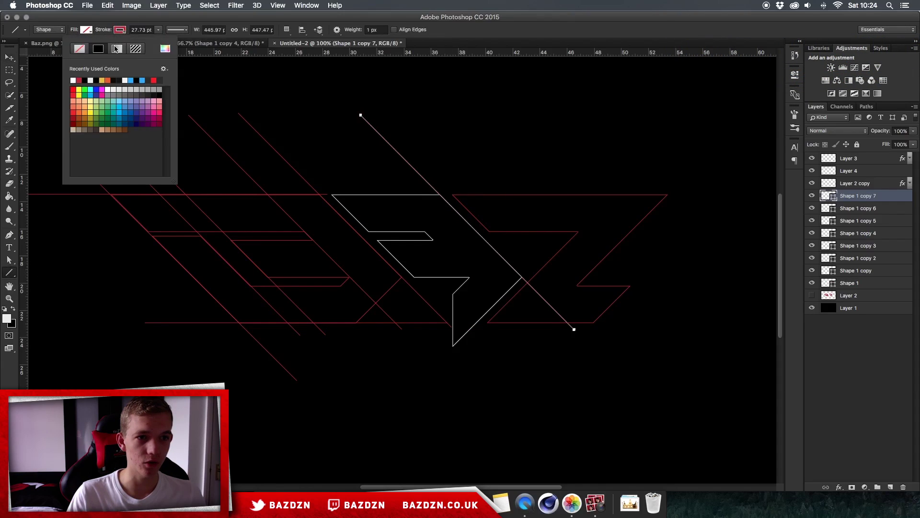
click(11, 59)
- Duplicate the white diagonal line and align the copy with the A's left slanted edge
drag(501, 265, 503, 312)
key(Left)
key(Left)
key(Left)
- Add another white line copy, rotated to vertical and aligned with the vertical edge of the A's lower point
key(super+t)
drag(664, 372, 497, 419)
drag(463, 320, 475, 341)
key(Left)
key(Left)
key(Left)
key(Left)
key(Left)
key(Left)
key(Left)
key(Up)
key(Up)
key(Return)
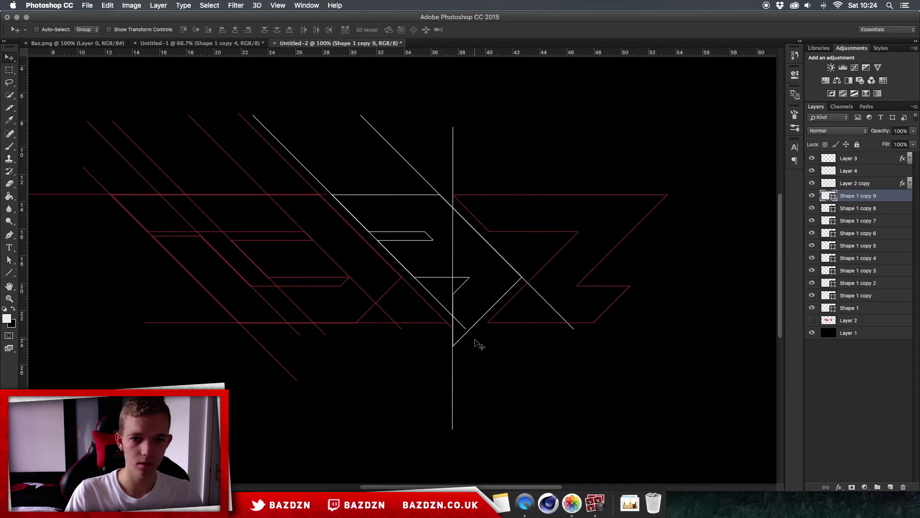
- Duplicate the vertical white line, rotate the copy to horizontal and place it along the upper edge of the A's inner slot
drag(486, 221, 440, 220)
key(super+t)
click(572, 201)
drag(572, 201, 457, 413)
key(Return)
drag(482, 280, 479, 245)
key(super+minus)
key(super+minus)
key(super+minus)
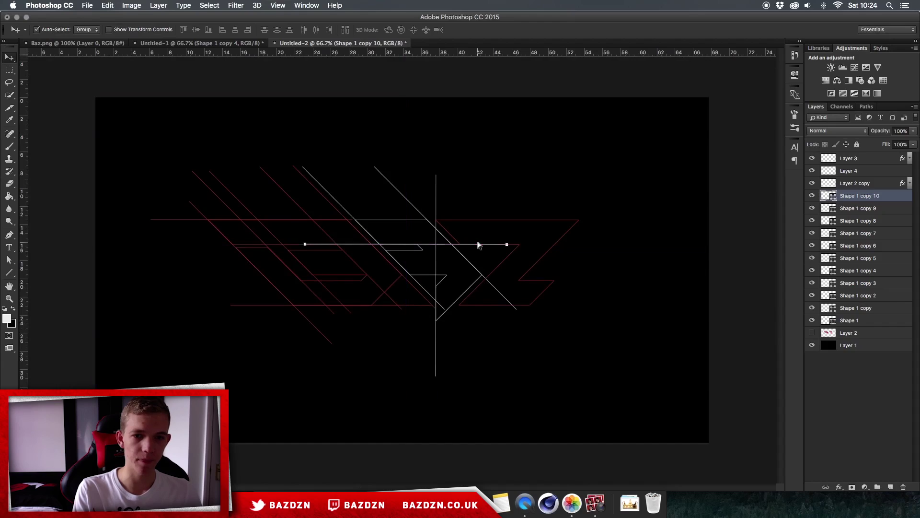
key(super+plus)
key(super+plus)
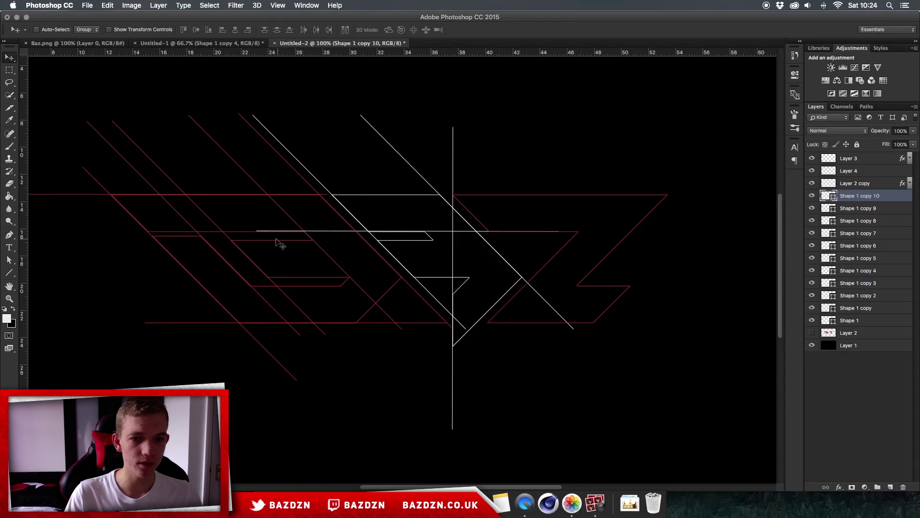
- Shorten the horizontal white line from its left end so it starts just outside the A's slanted edge
key(super+t)
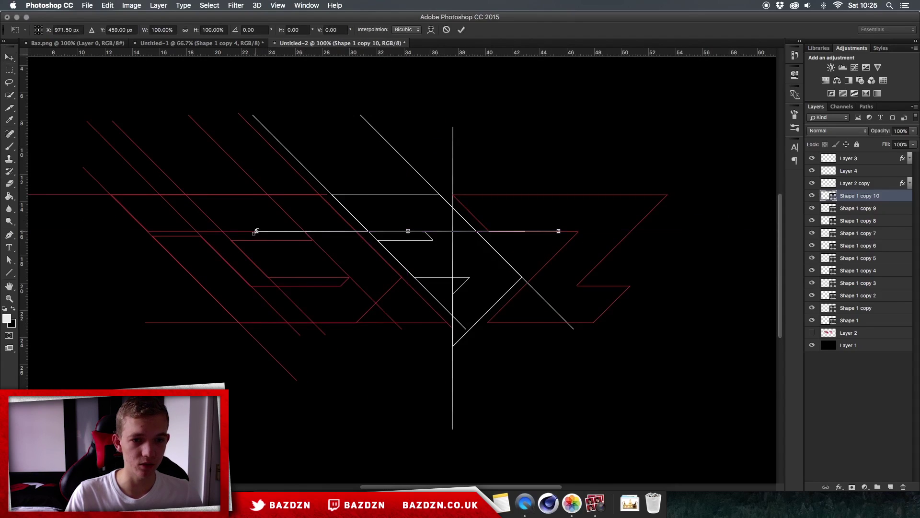
drag(255, 231, 362, 231)
key(Return)
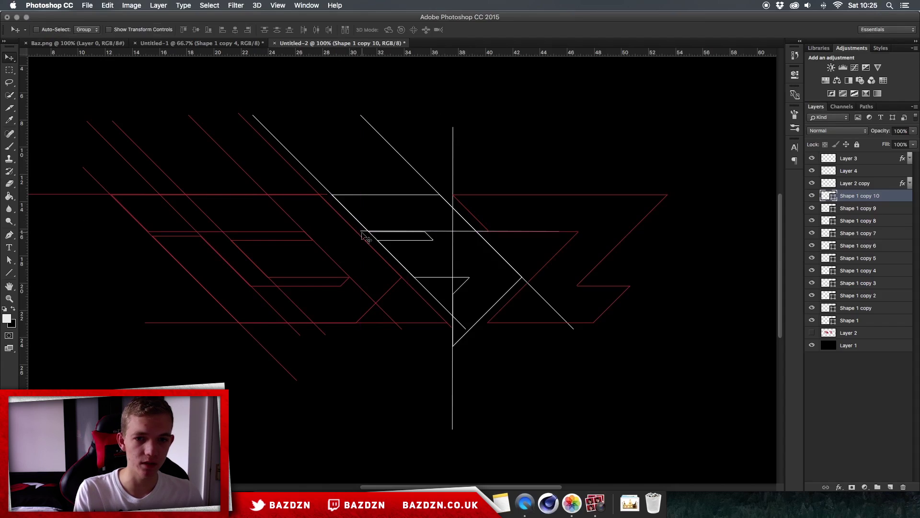
key(super+minus)
key(super+minus)
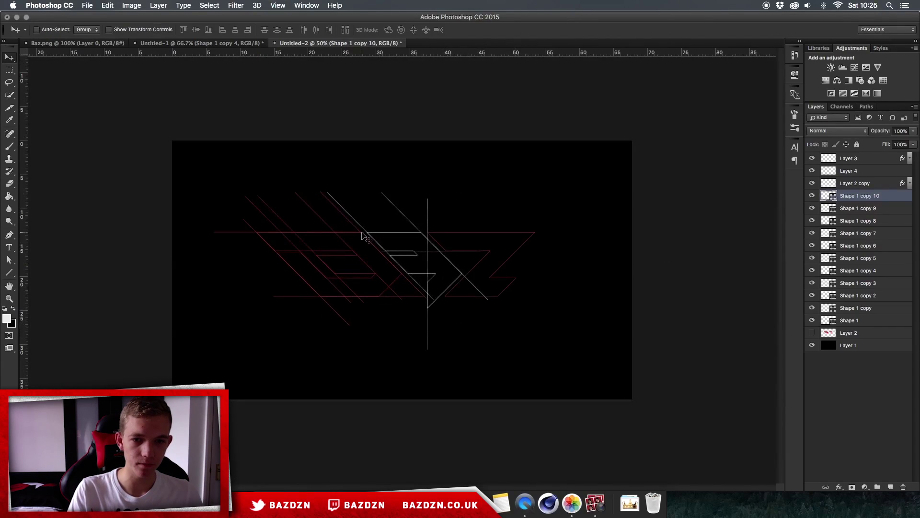
key(super+plus)
key(super+plus)
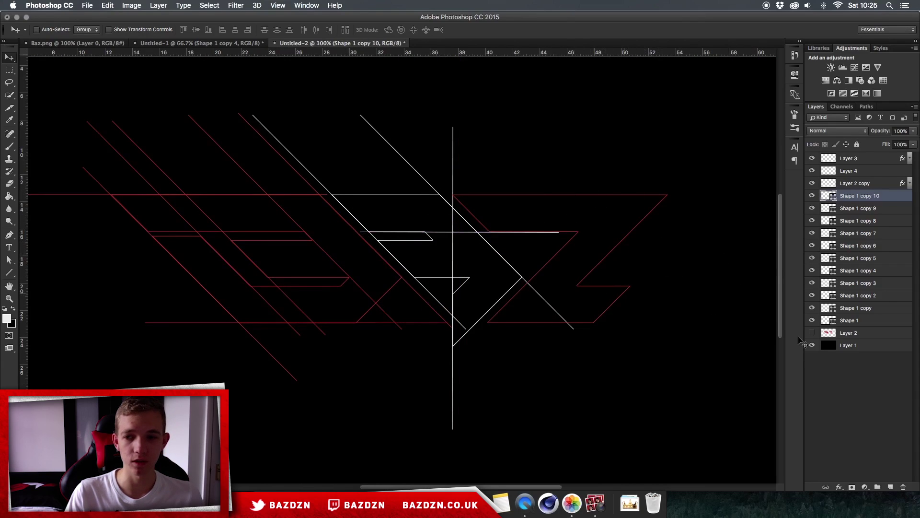
- Show the filled logo artwork on Layer 2, make that layer active and activate the Pen tool
click(813, 333)
click(813, 333)
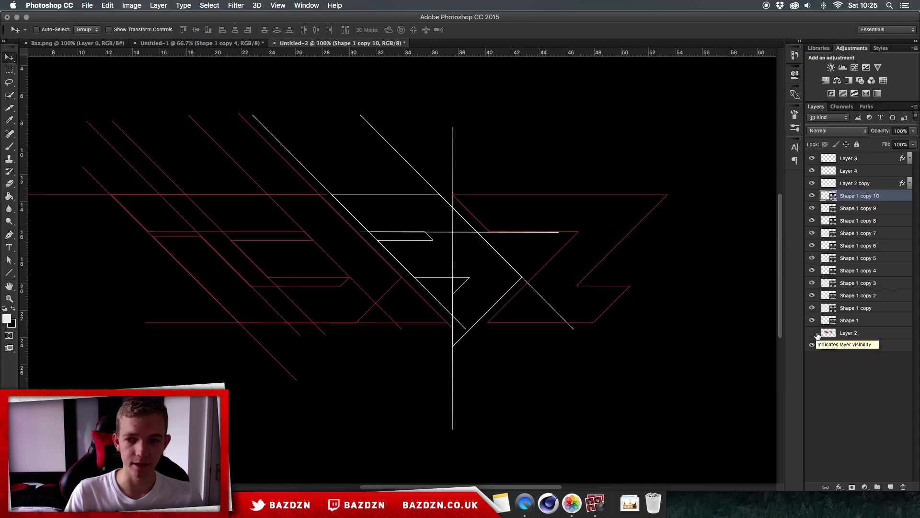
click(814, 333)
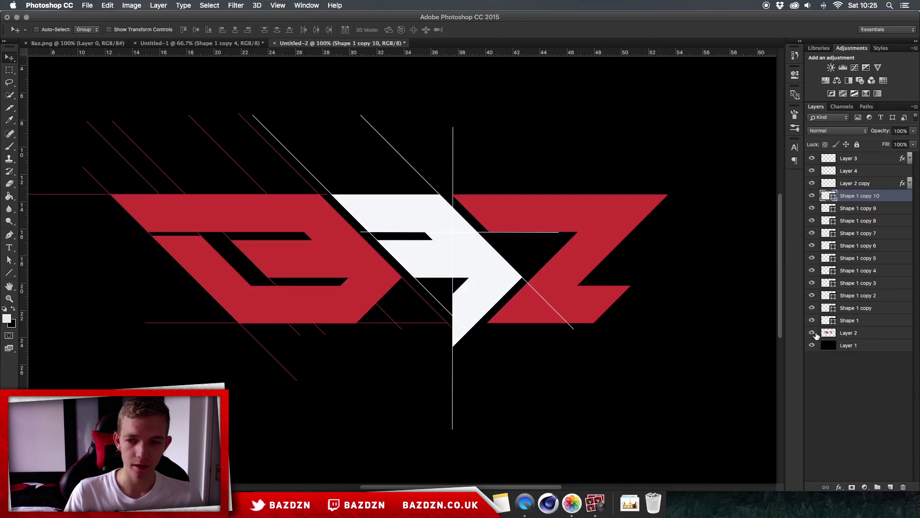
click(848, 334)
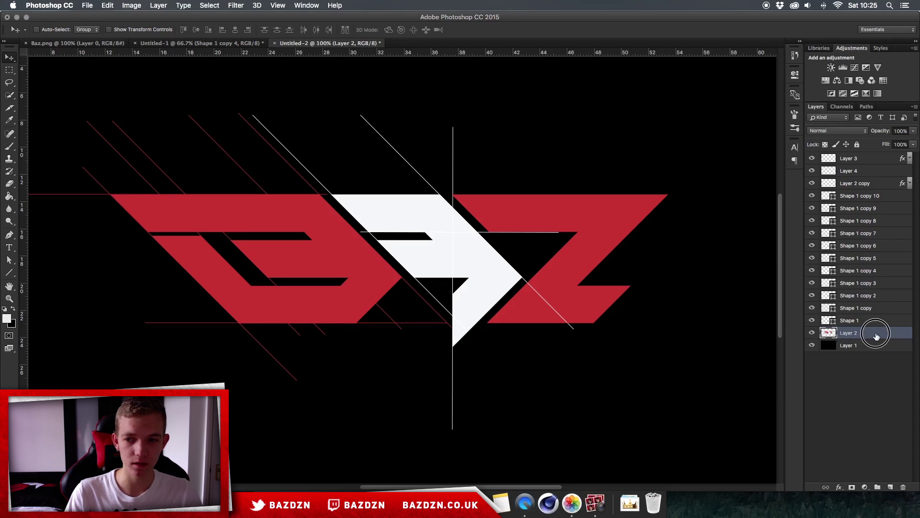
key(p)
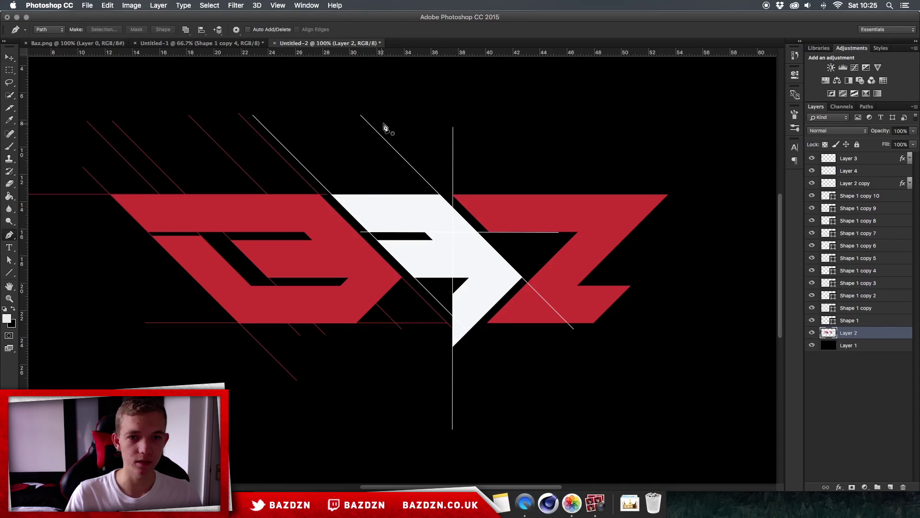
click(399, 122)
shift+click(399, 358)
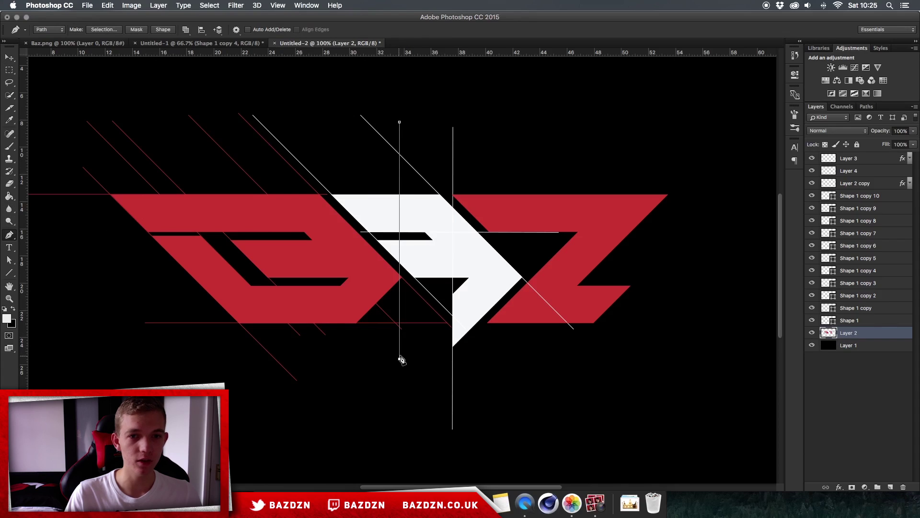
key(super+z)
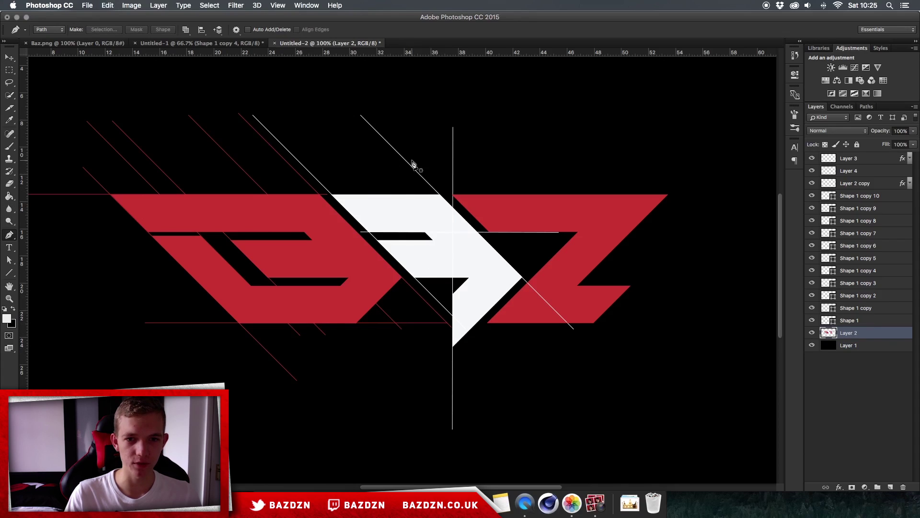
click(414, 154)
shift+click(415, 363)
key(super+z)
key(super+z)
click(308, 172)
shift+click(579, 355)
key(super+z)
key(super+z)
key(super+z)
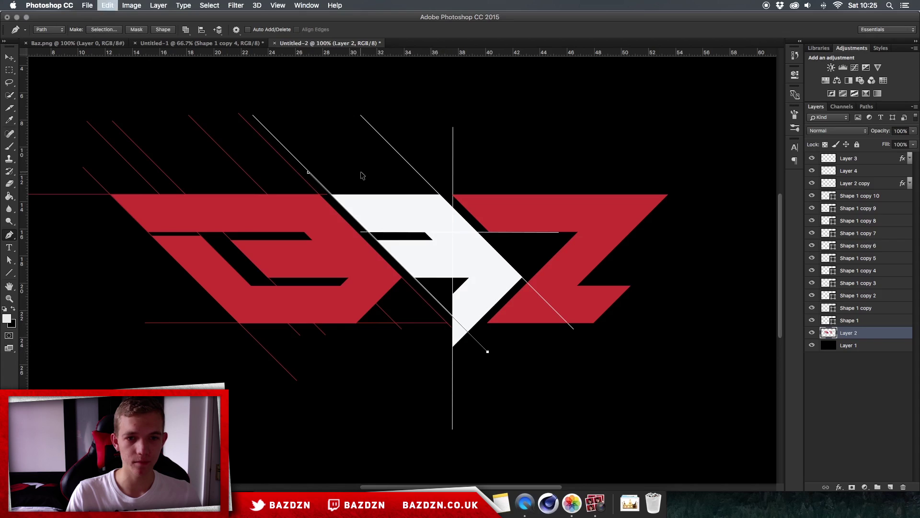
click(341, 166)
shift+click(513, 358)
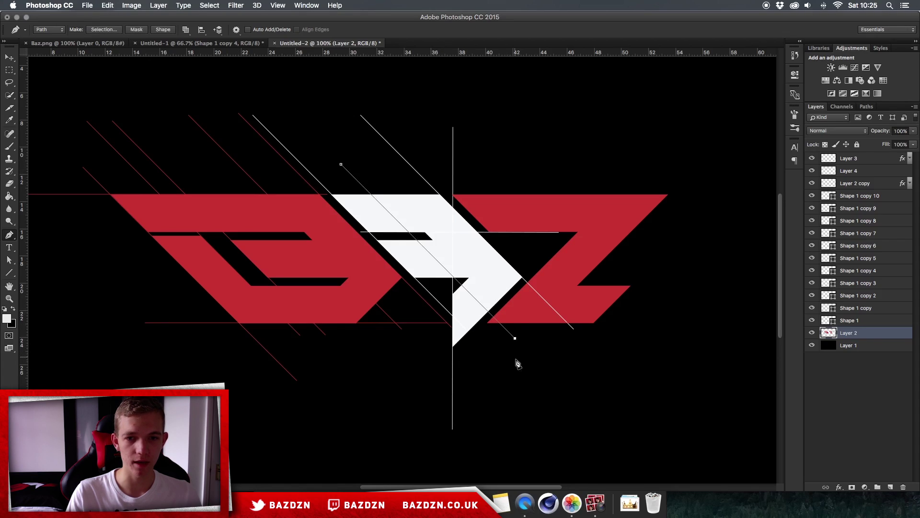
key(super+z)
key(super+z)
- Draw a closed Pen path around the B and the A's left part, with a 45-degree cut running diagonally through the A
click(328, 165)
shift+click(493, 385)
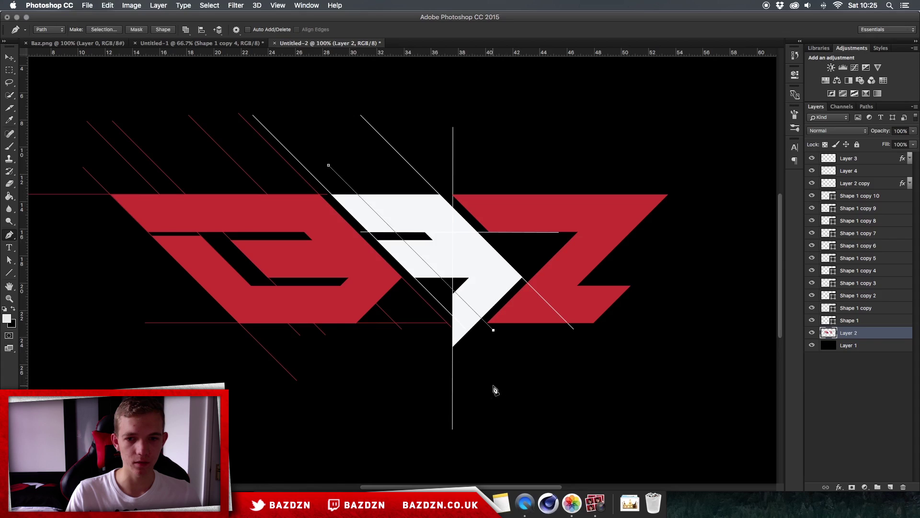
click(503, 396)
click(233, 372)
click(112, 358)
click(85, 265)
click(83, 162)
click(328, 165)
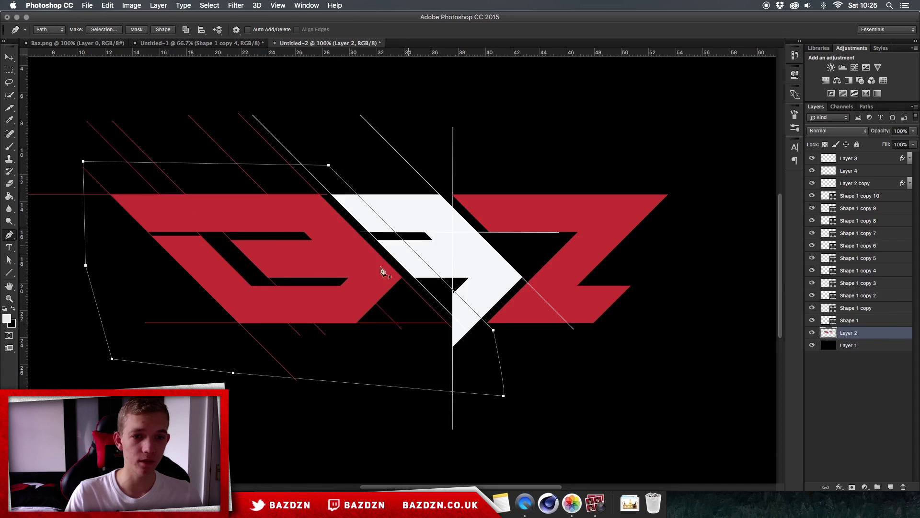
- Convert the path to a selection, delete the enclosed fill from Layer 2 and deselect
right_click(255, 223)
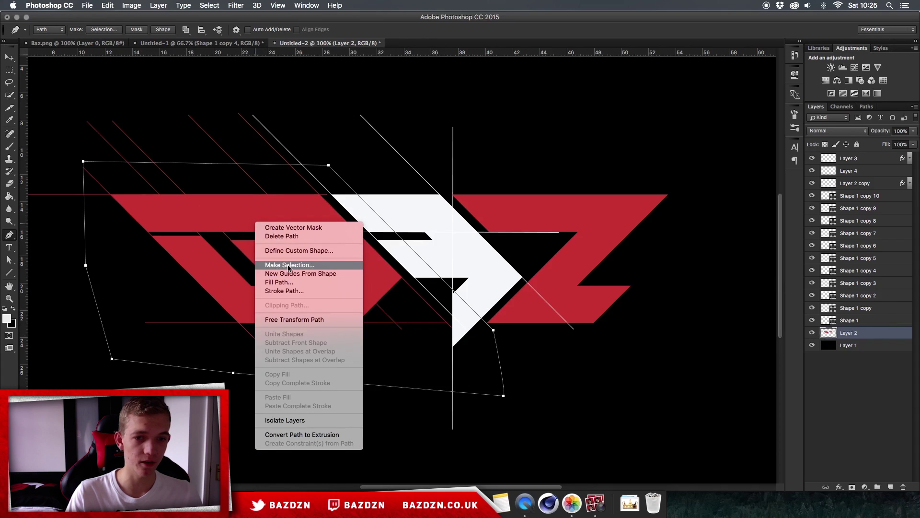
click(291, 264)
key(Return)
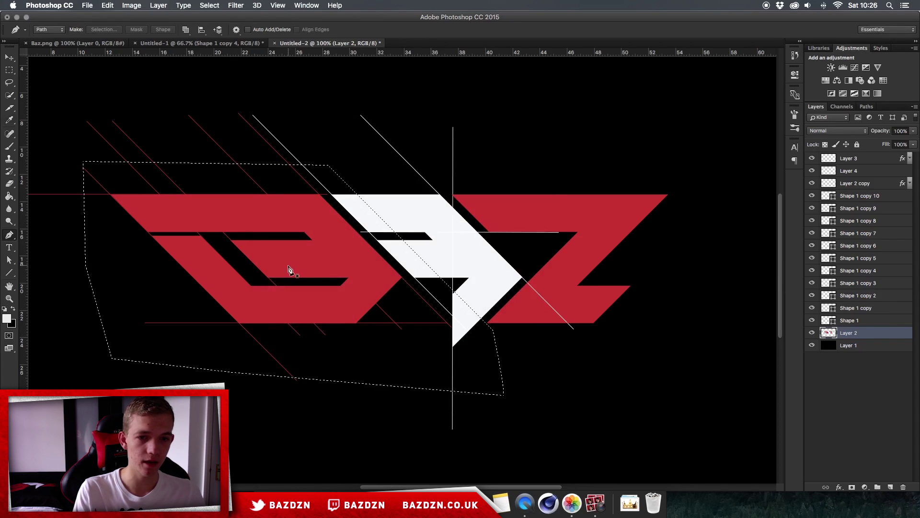
key(BackSpace)
key(super+d)
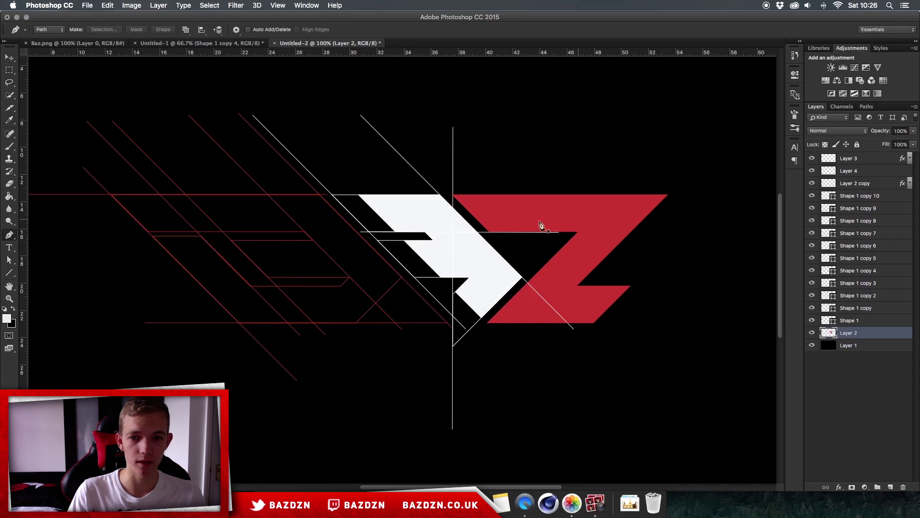
- Identify the B's inner diagonal line, Shape 1 copy 3, and scale it up proportionally to about 139%
click(836, 296)
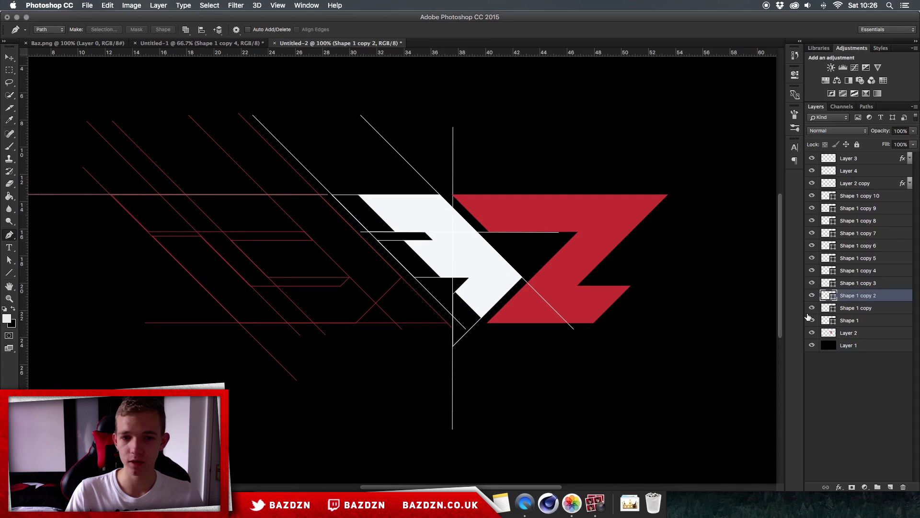
click(811, 296)
click(812, 295)
click(812, 283)
click(812, 283)
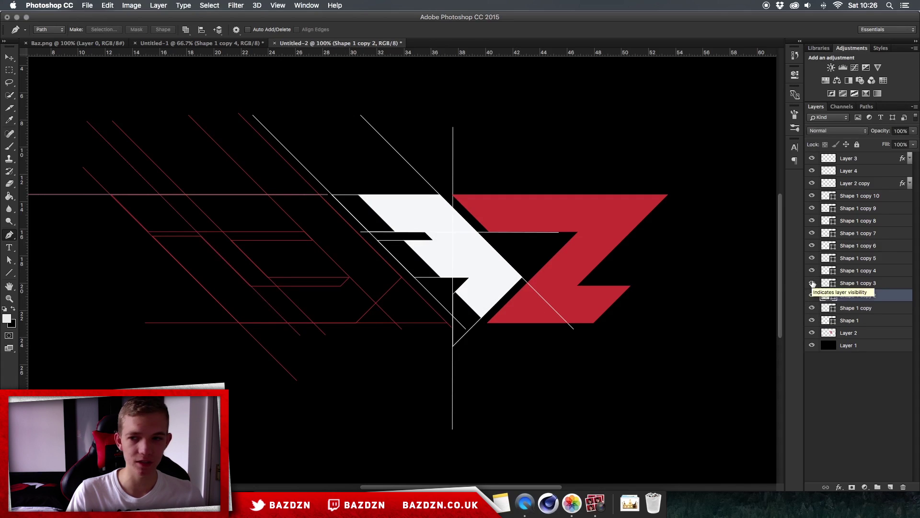
click(835, 286)
key(ctrl+t)
drag(301, 335, 339, 385)
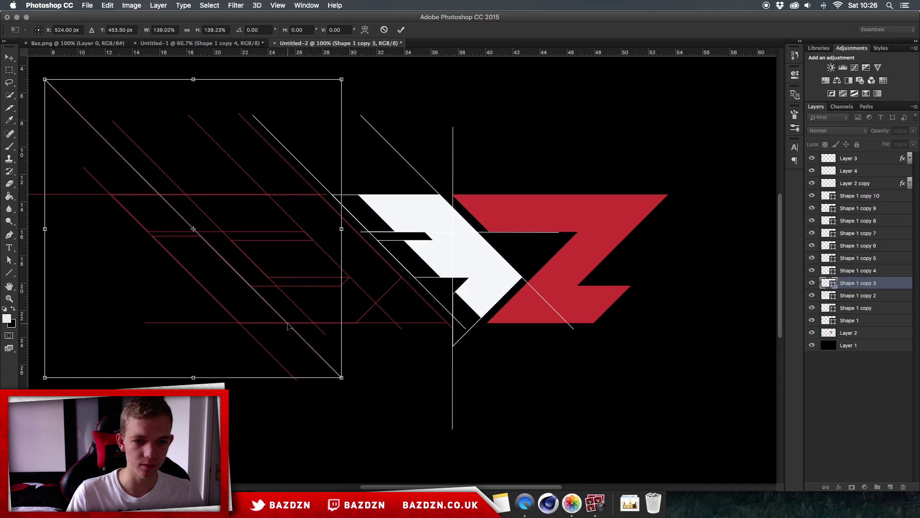
key(Return)
- Slide the enlarged diagonal line down and right along its own direction, keeping it aligned with the B's inner slanted edge
key(v)
drag(291, 313, 316, 330)
key(Left)
key(Left)
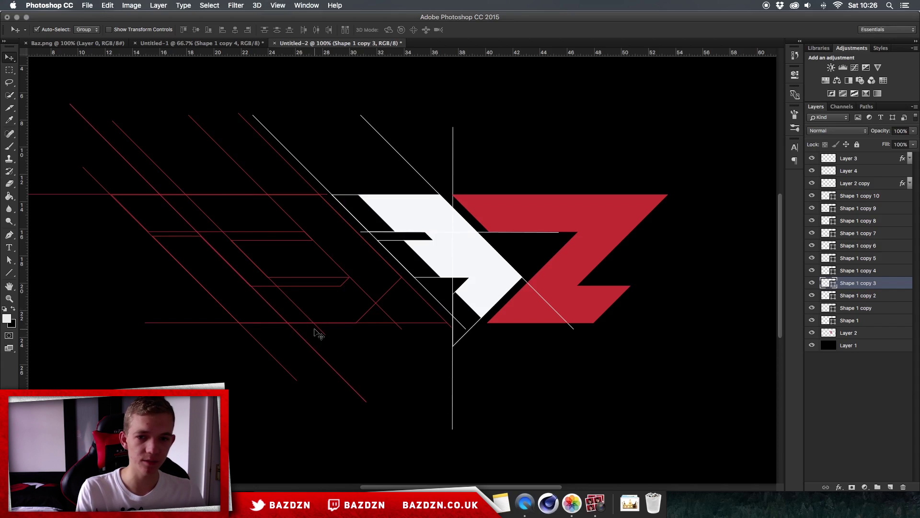
key(super+minus)
key(super+minus)
key(super+equal)
key(super+equal)
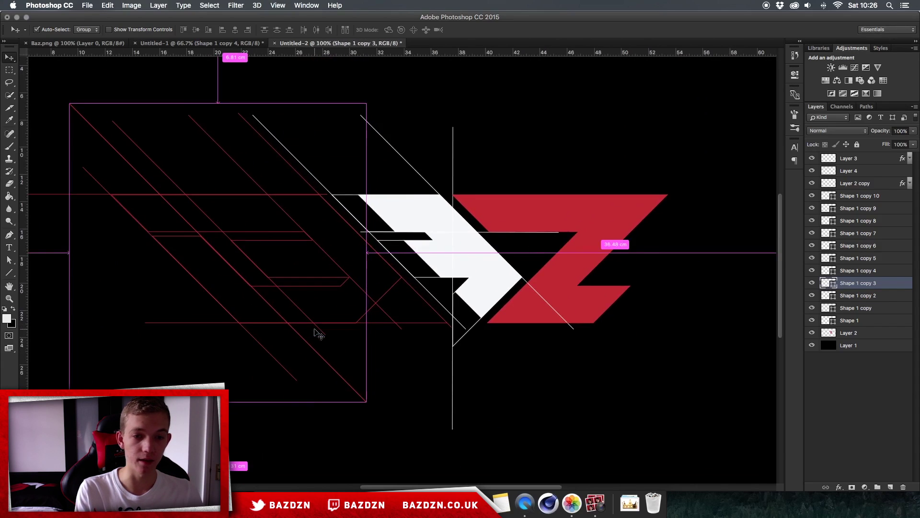
key(super+minus)
key(super+equal)
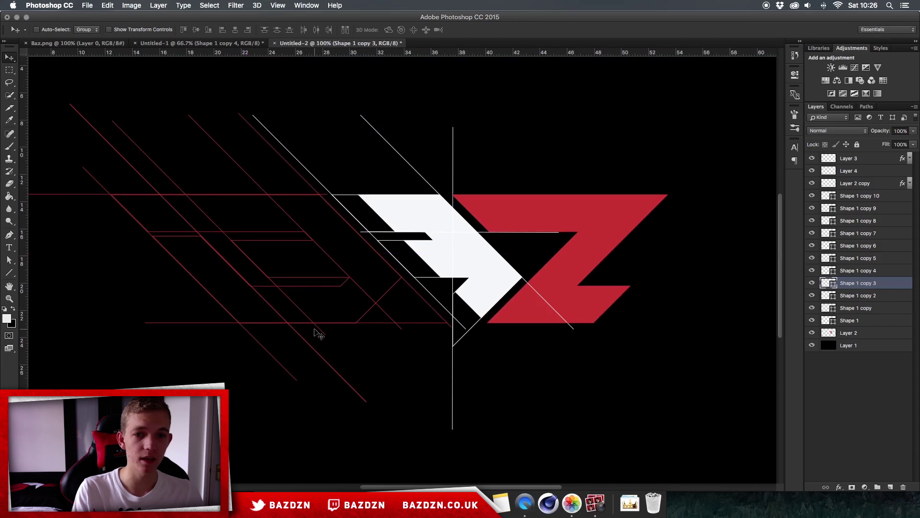